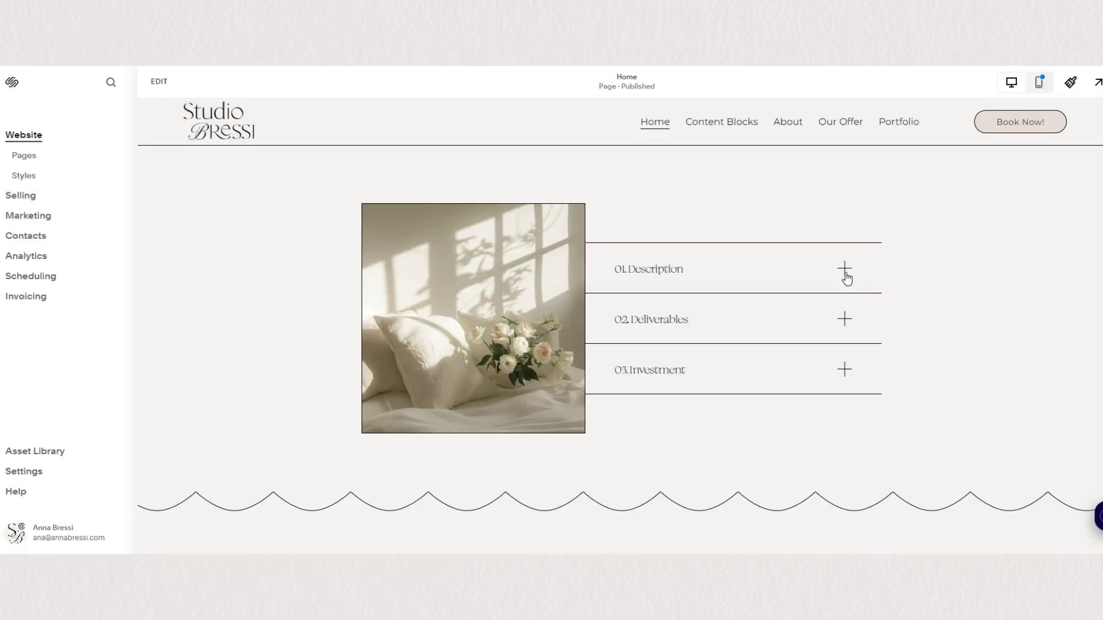
Expand and collapse the three items of the sample accordion, and look through the other accordion layouts on the page
left_click(845, 275)
left_click(848, 325)
left_click(841, 368)
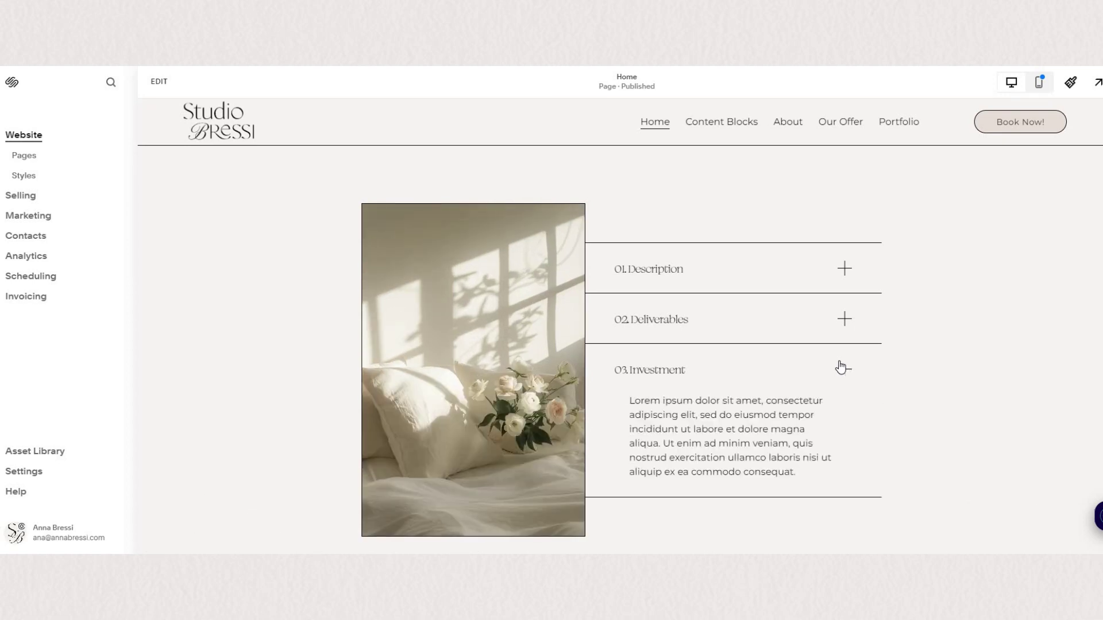
left_click(844, 371)
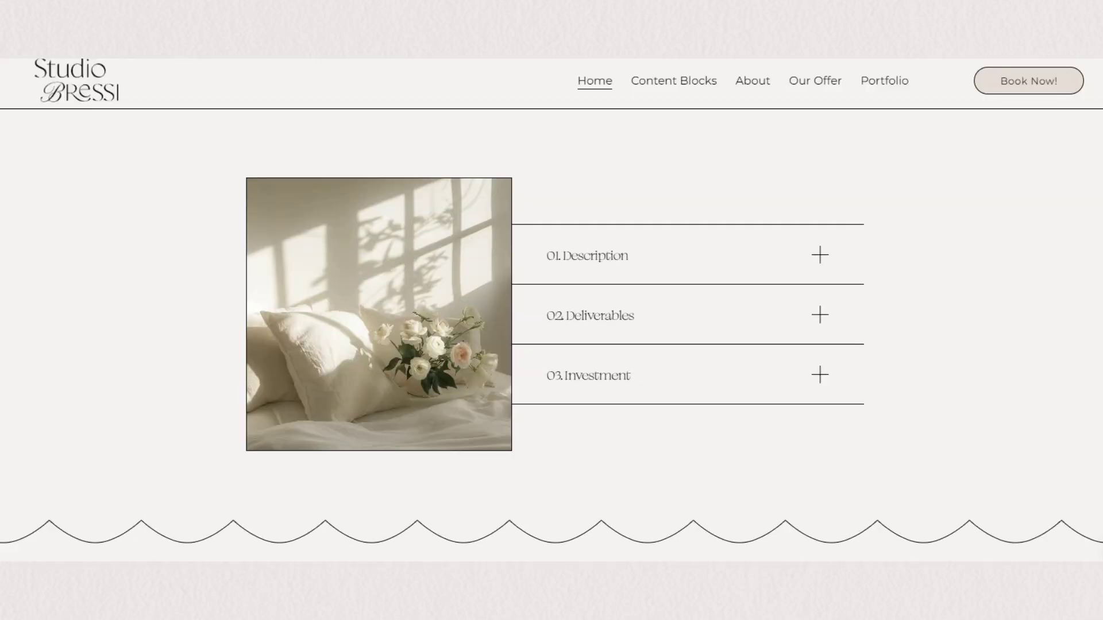
scroll(552, 311, "down", 3)
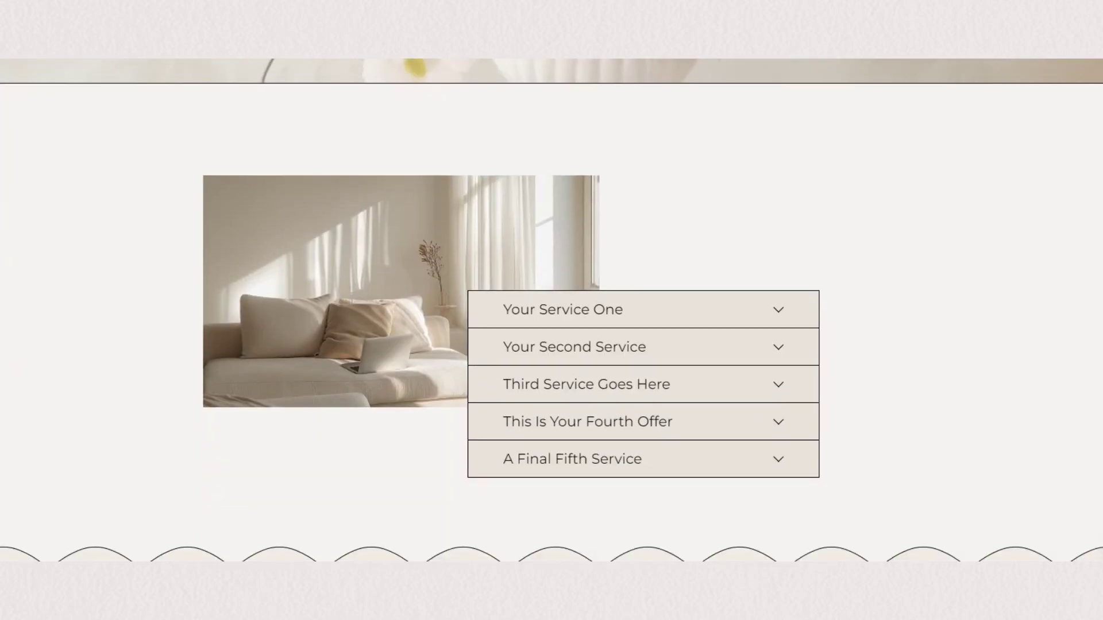
scroll(551, 311, "down", 3)
scroll(551, 311, "down", 4)
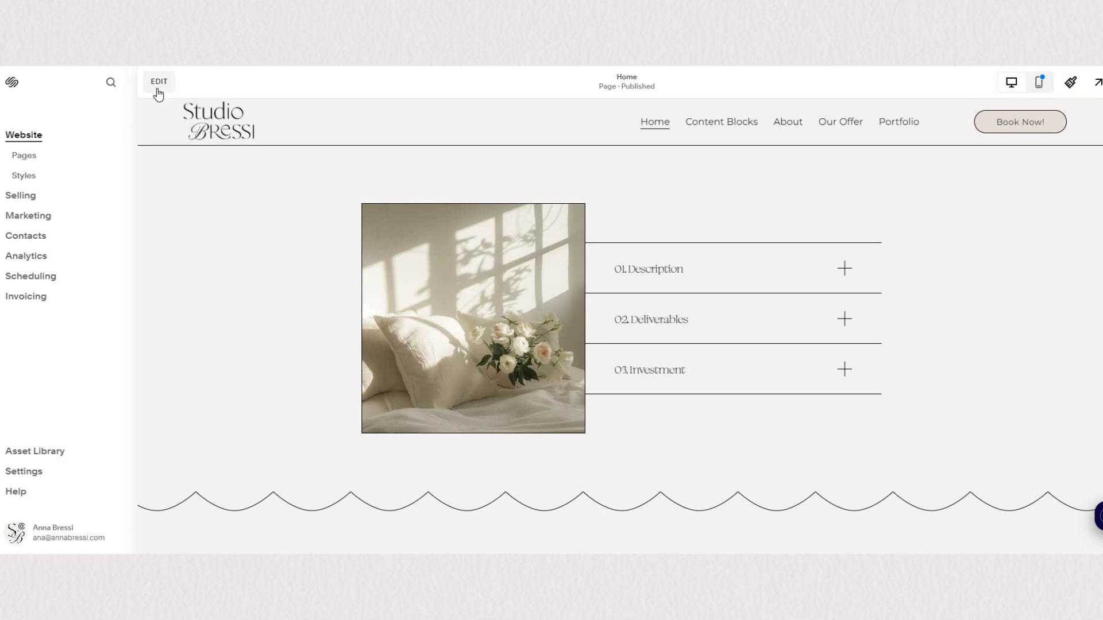
Start editing the Home page, add an Accordion block to the empty first section, and place it in the middle of that section
left_click(158, 89)
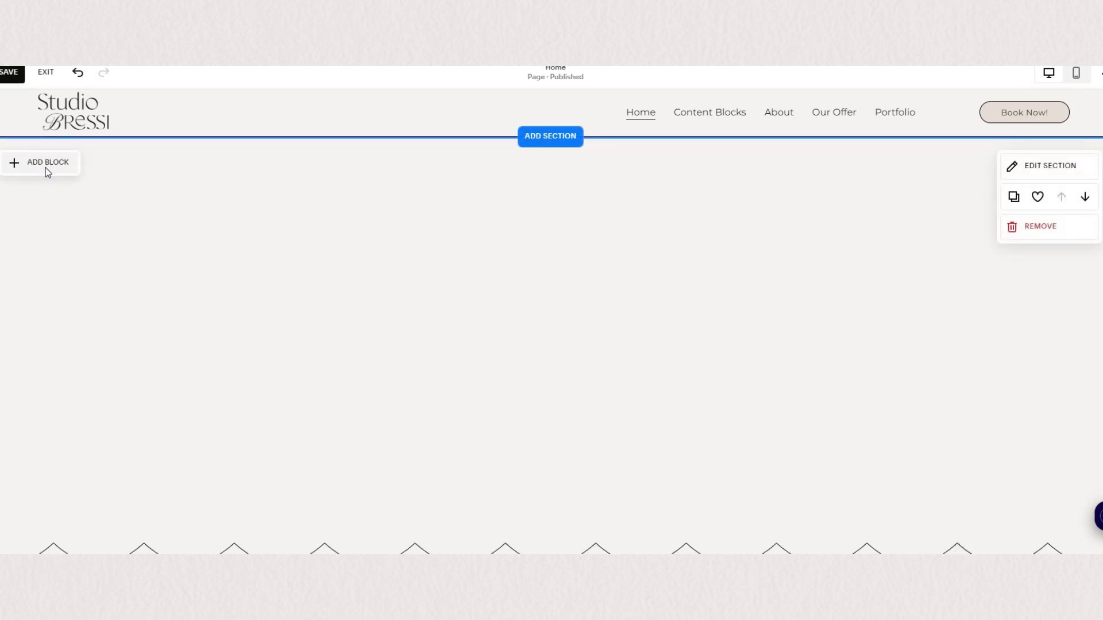
left_click(48, 171)
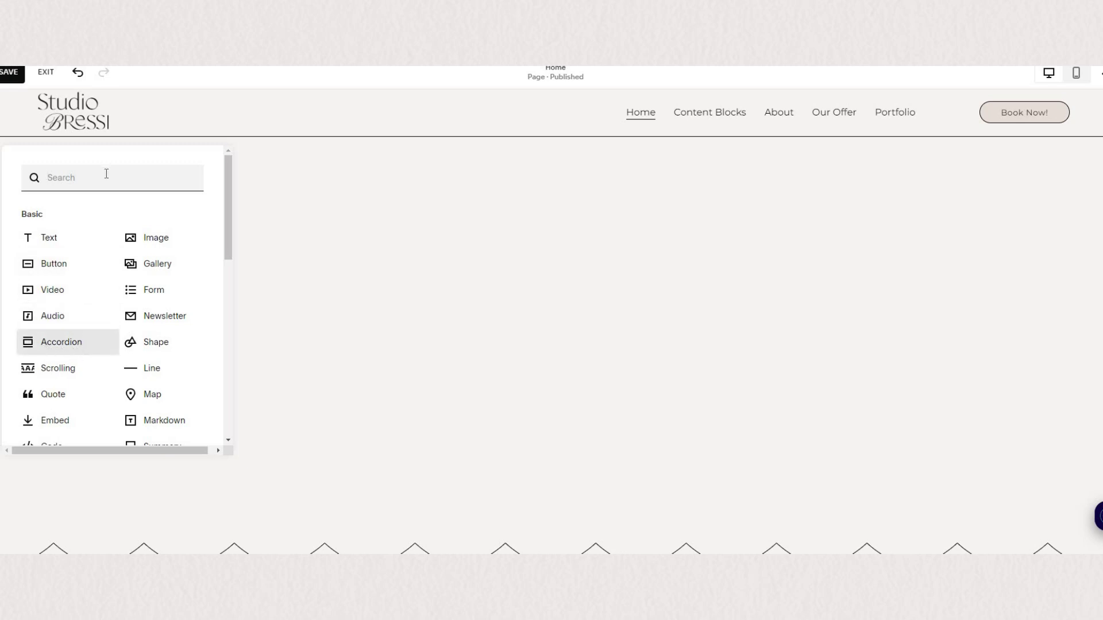
type("acc")
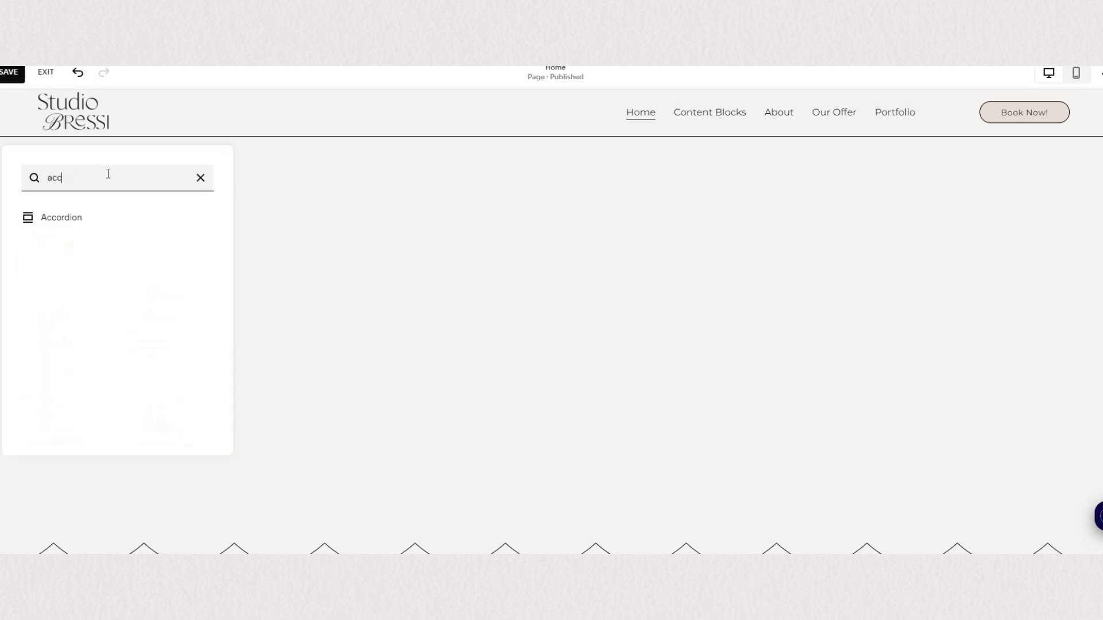
left_click(113, 217)
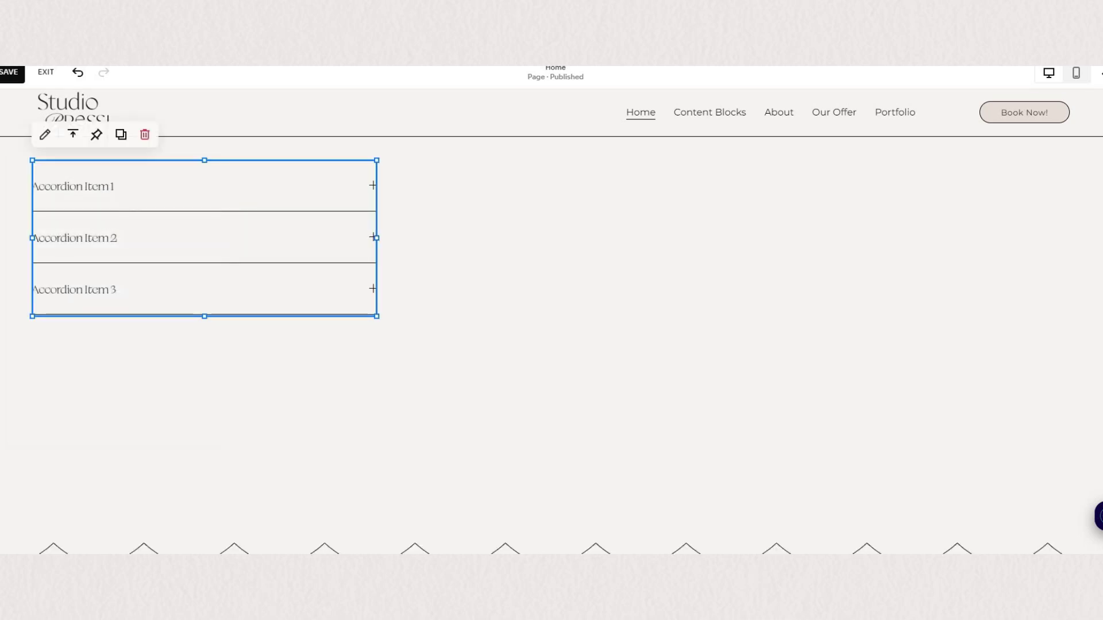
left_click_drag(339, 304, 397, 216)
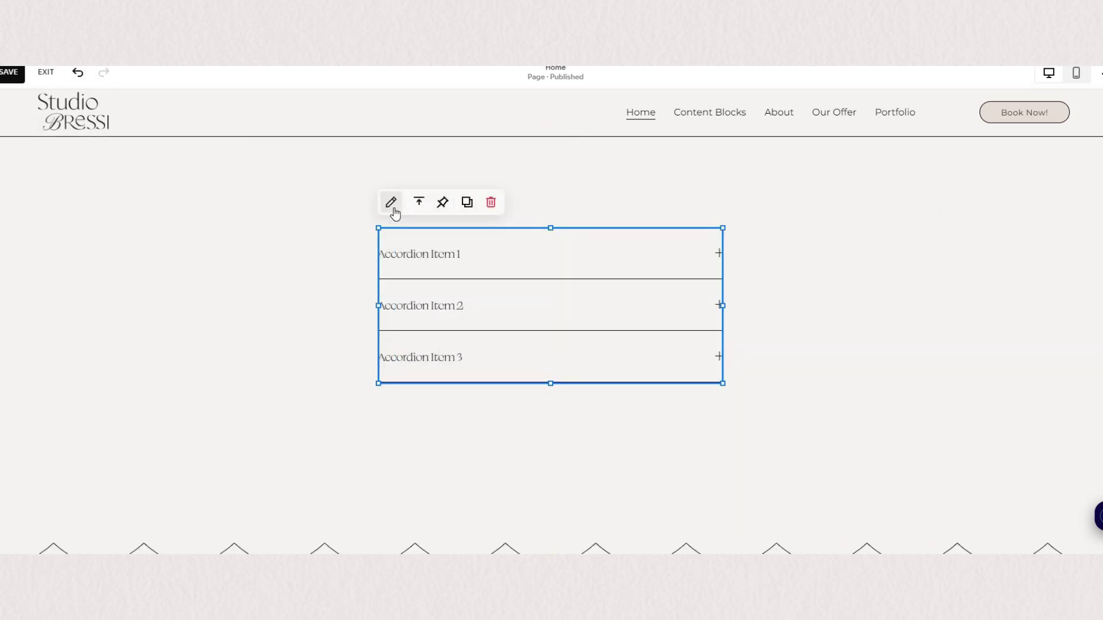
Title the first accordion item "This is your Title" and replace its description with lorem ipsum placeholder text
left_click(393, 206)
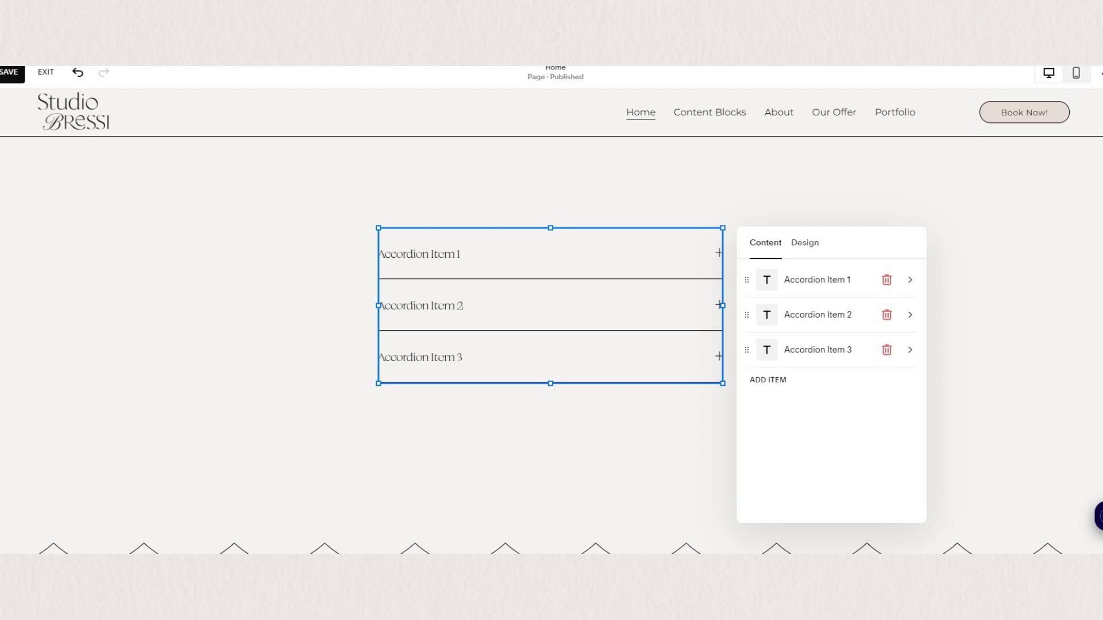
left_click(820, 288)
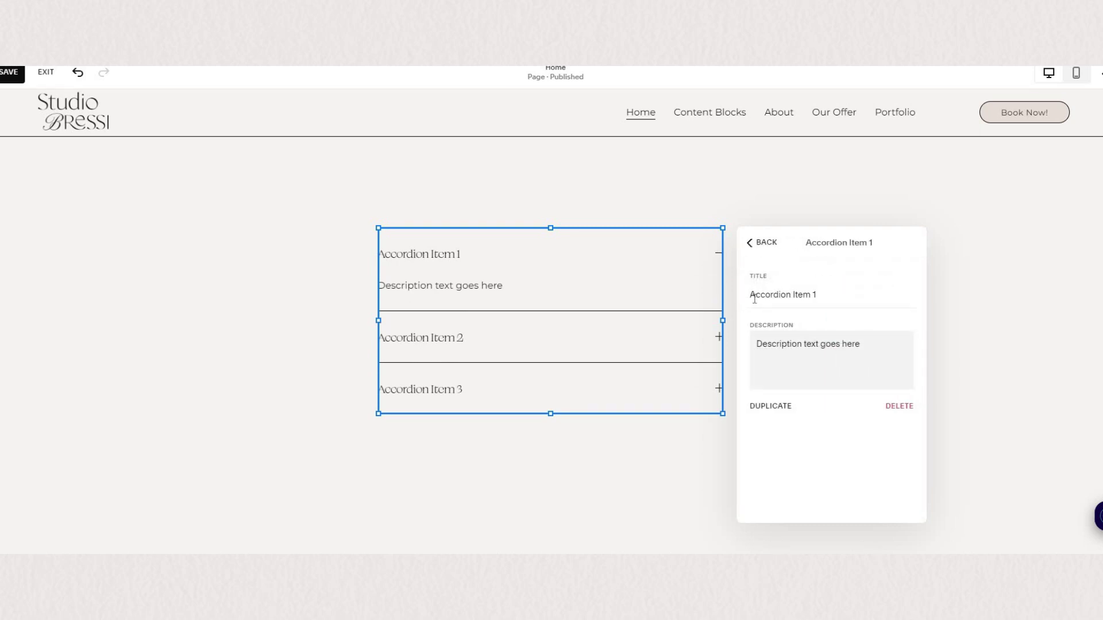
left_click_drag(754, 298, 827, 295)
left_click(827, 296)
key("ctrl+a")
type("This ")
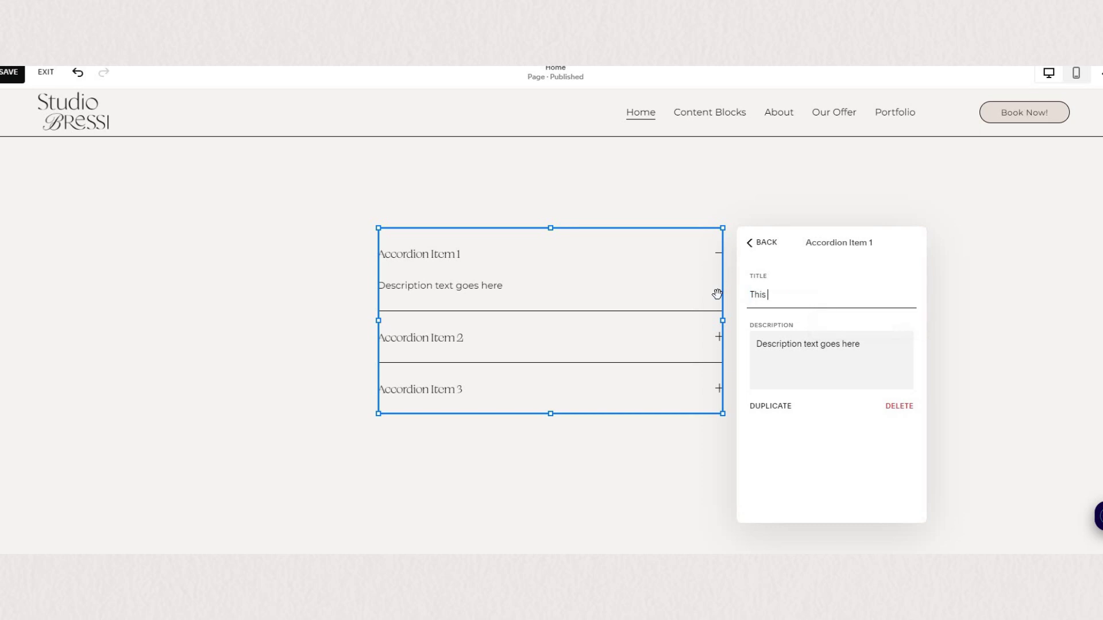
type("is your Title")
key("Tab")
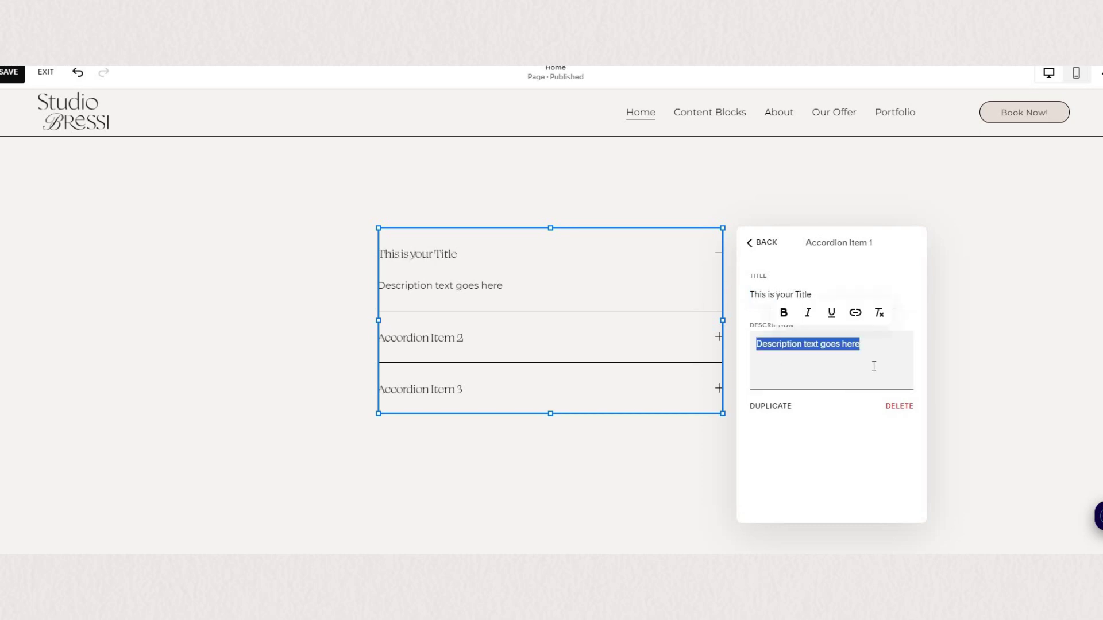
left_click(753, 244)
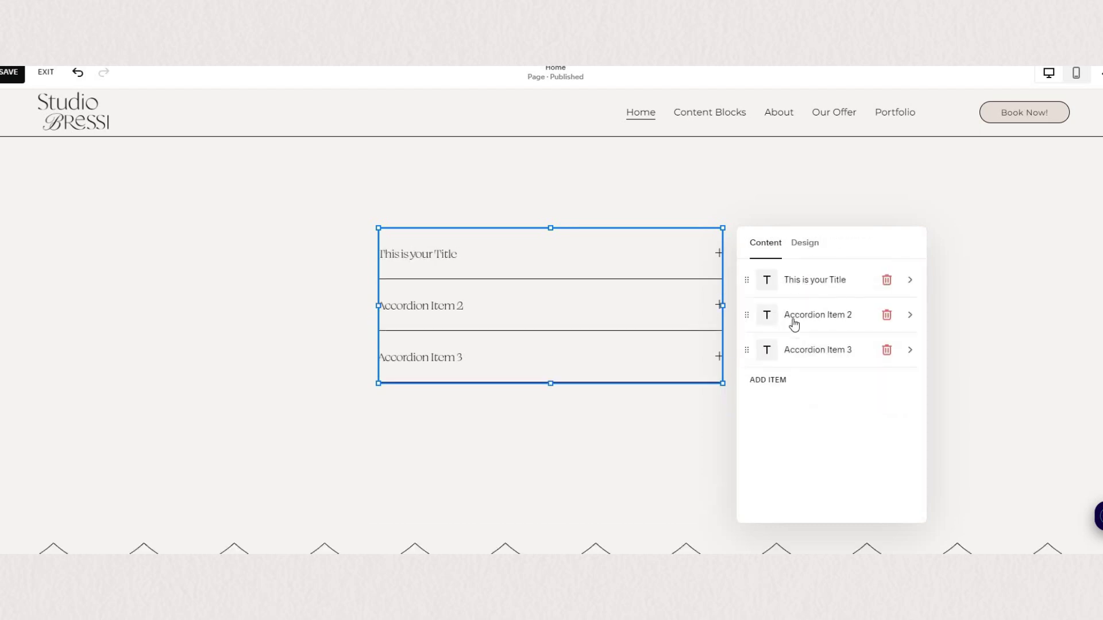
Try adding, reordering and removing accordion items, using a fourth item titled "This is our new item 4"
left_click(773, 380)
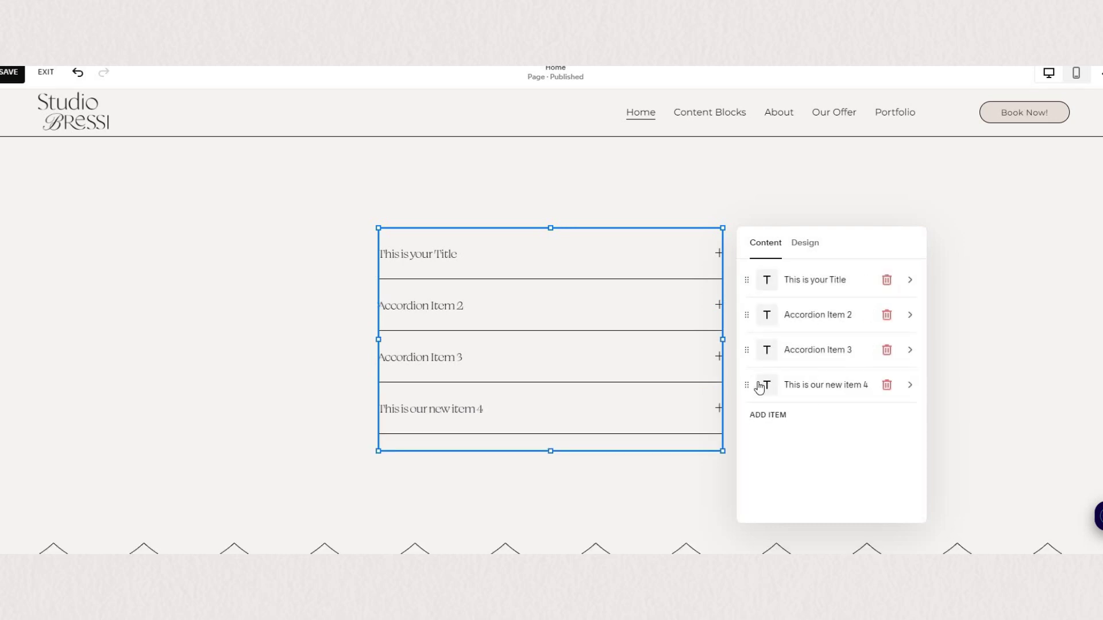
left_click_drag(748, 276, 747, 352)
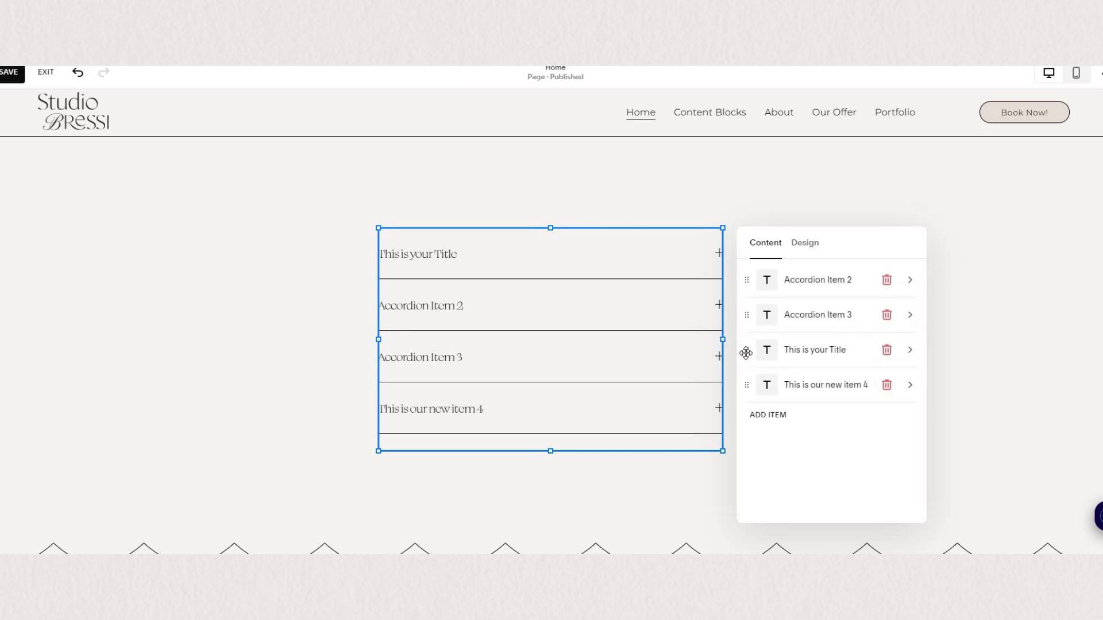
left_click_drag(747, 312, 747, 278)
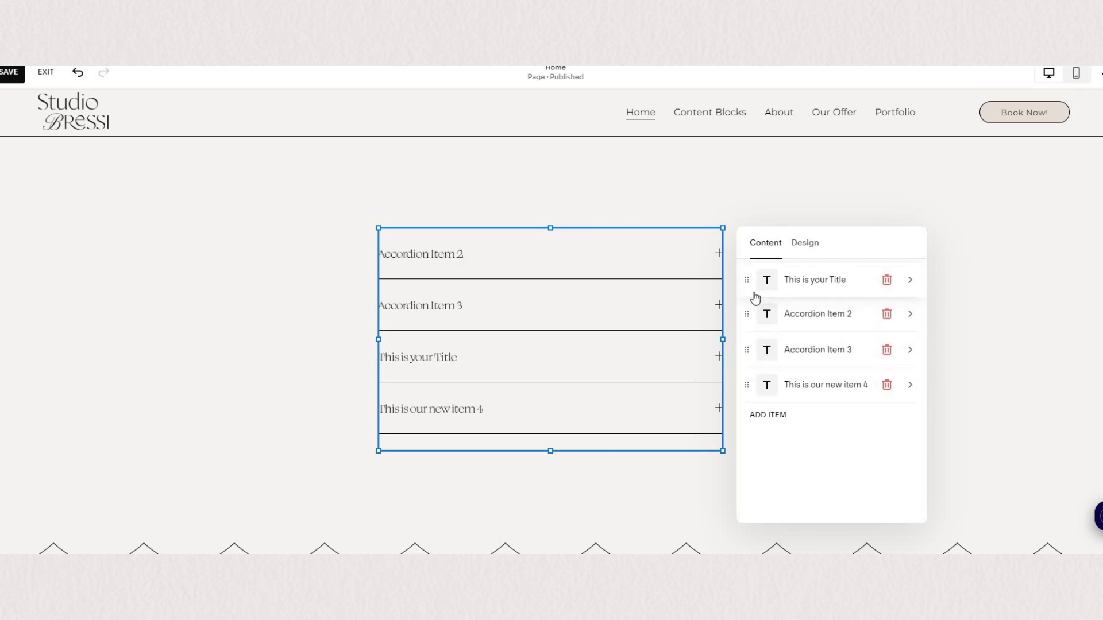
left_click(890, 392)
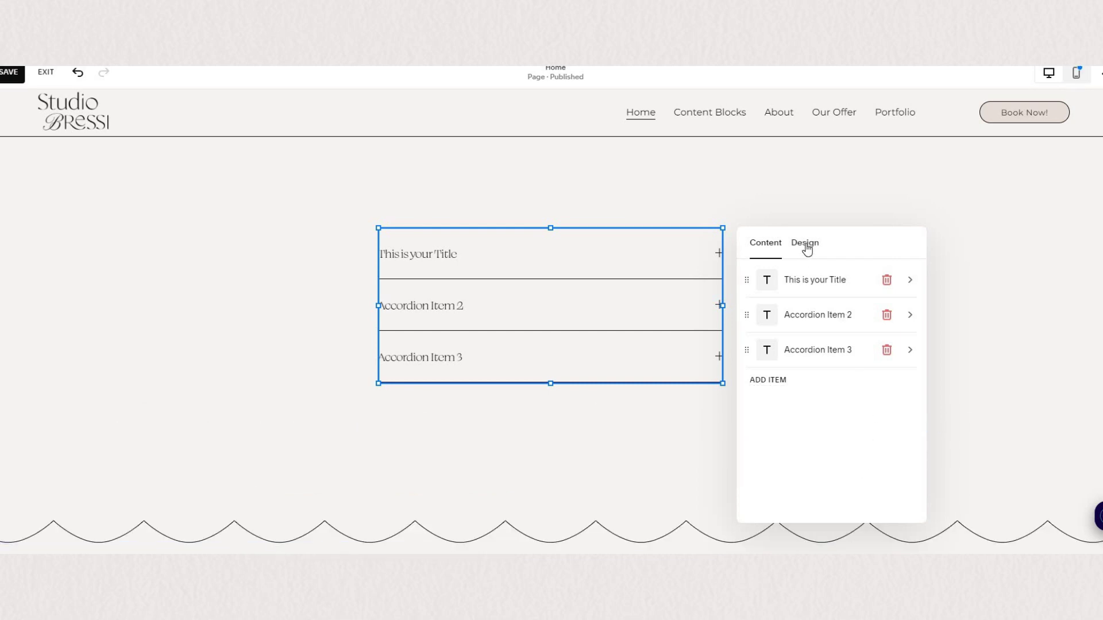
Set the text style of the accordion titles to Paragraph 1
left_click(806, 244)
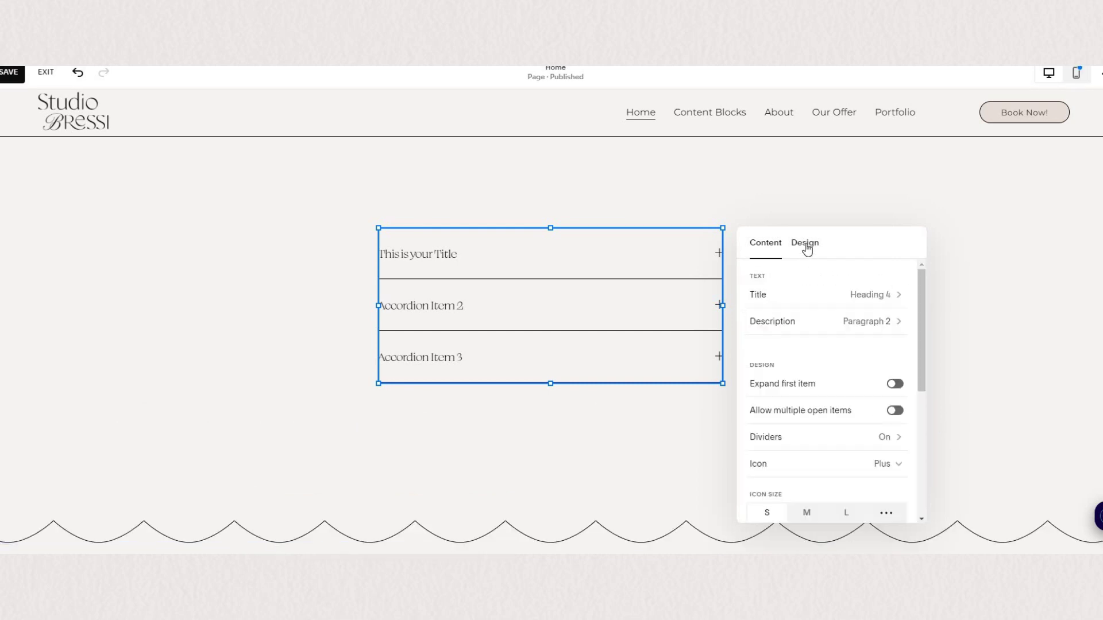
left_click(888, 298)
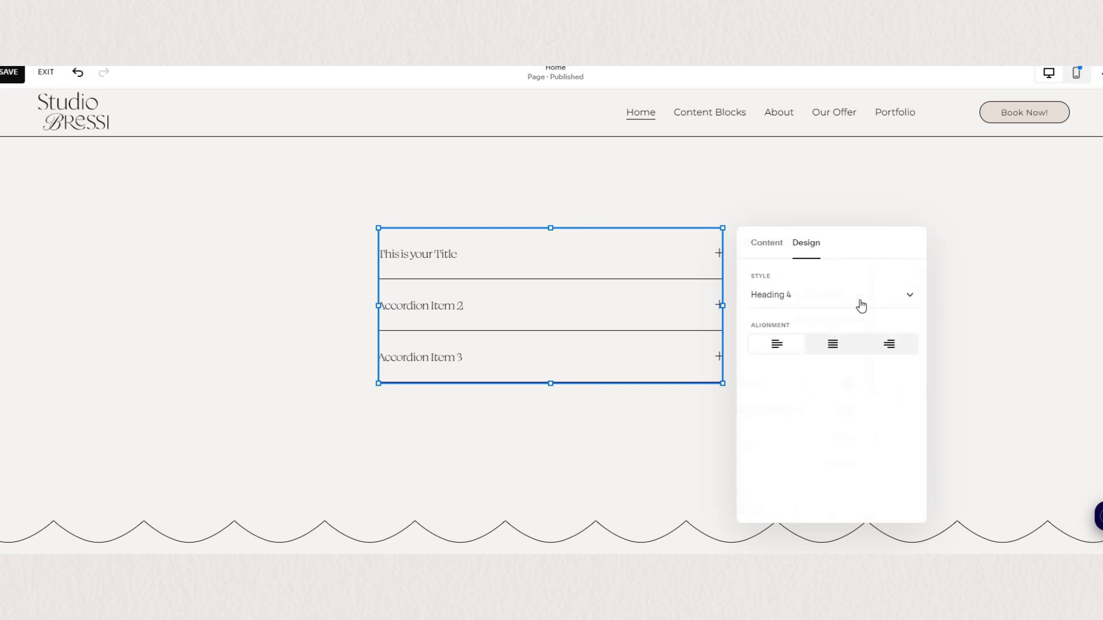
left_click(803, 296)
left_click(764, 326)
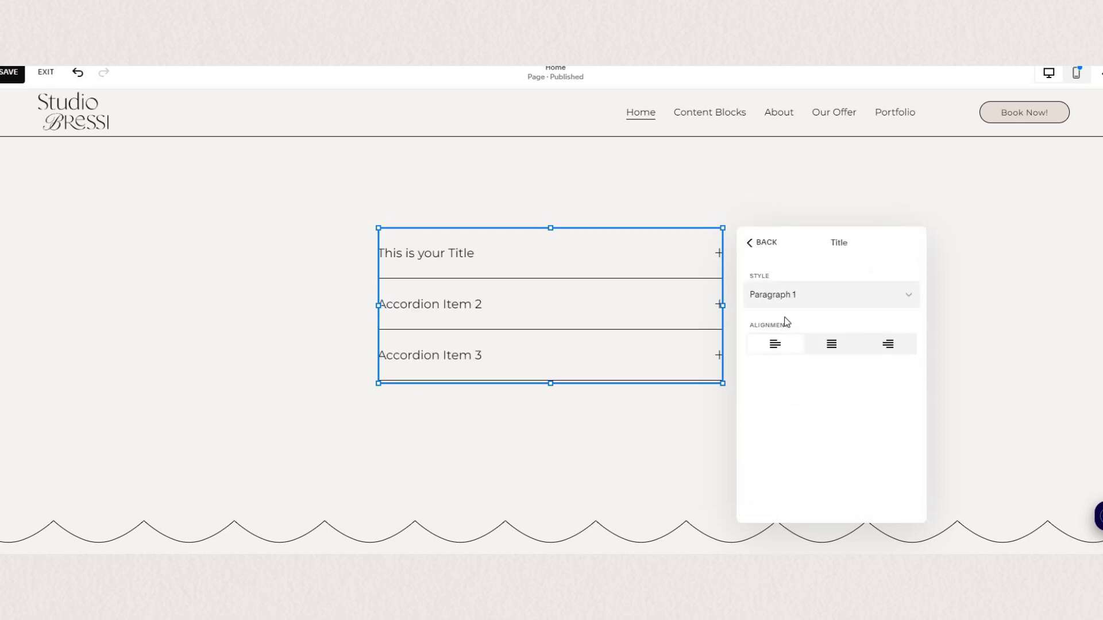
Try centre and right alignment on the accordion titles and return them to left alignment
left_click(831, 346)
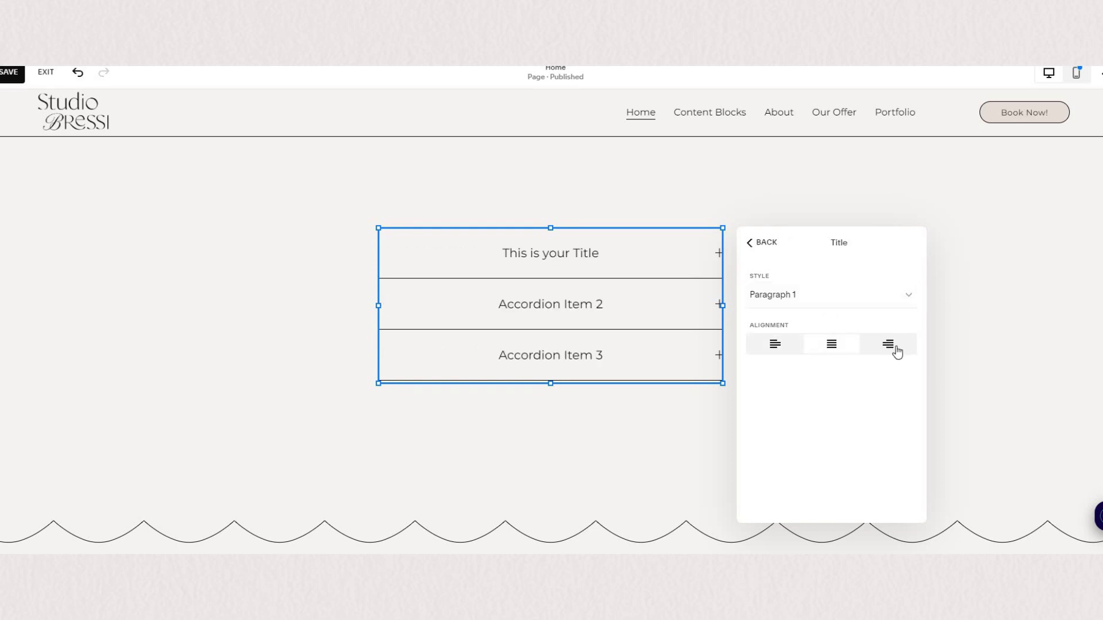
left_click(898, 352)
left_click(828, 355)
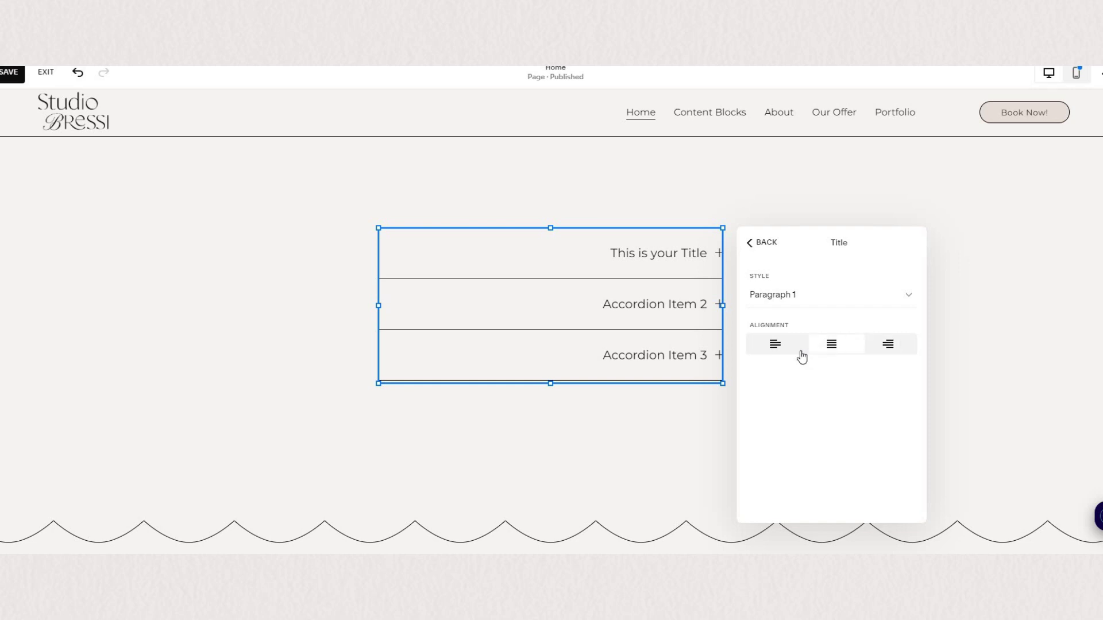
left_click(776, 346)
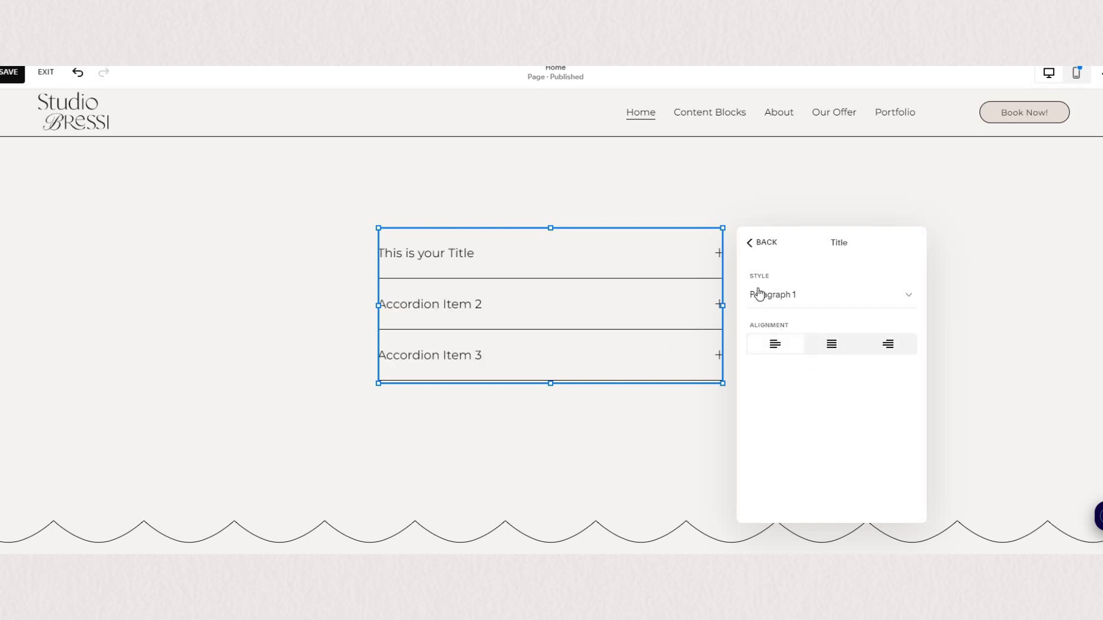
Try the width options S and L for the accordion description text and settle on M
left_click(751, 249)
left_click(886, 325)
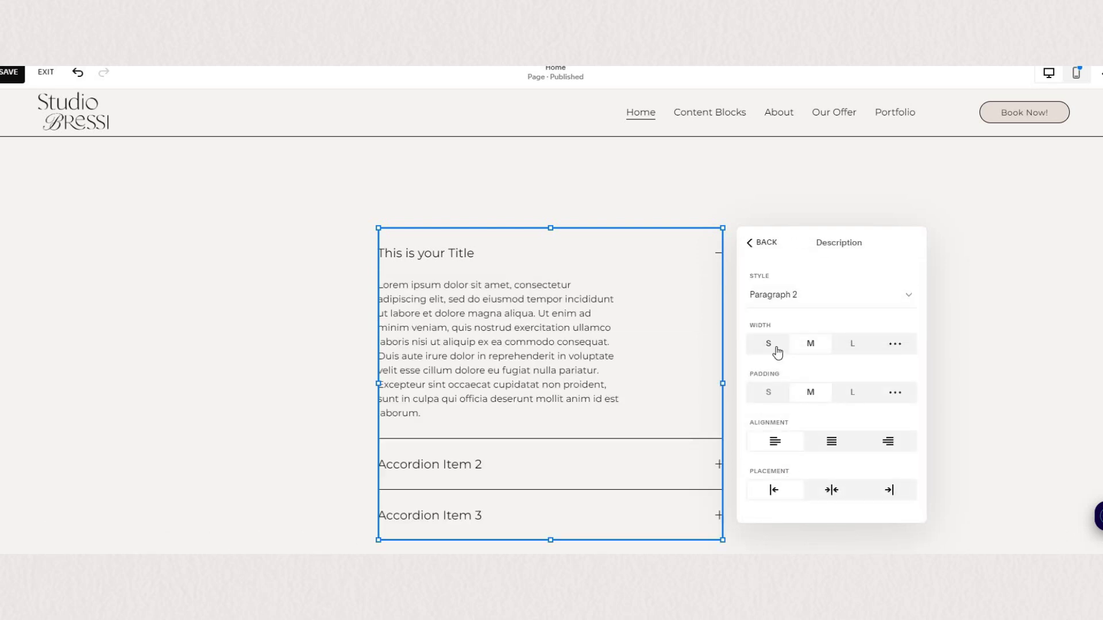
left_click(776, 348)
left_click(810, 345)
left_click(856, 347)
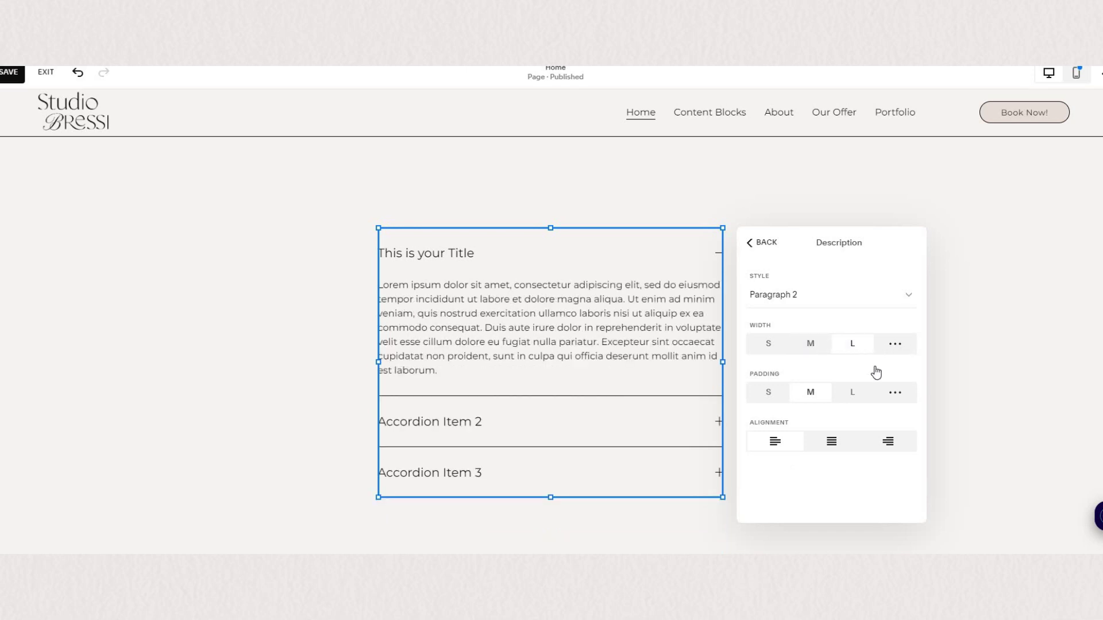
left_click(895, 343)
left_click(816, 369)
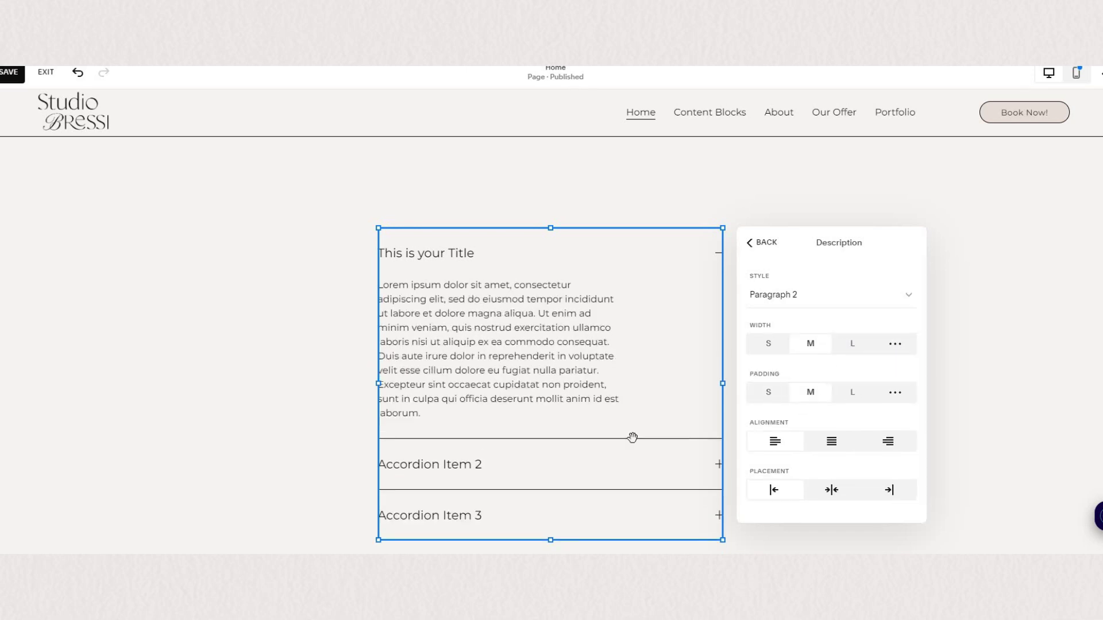
Set the accordion description's padding to S and its placement to centre
left_click(768, 393)
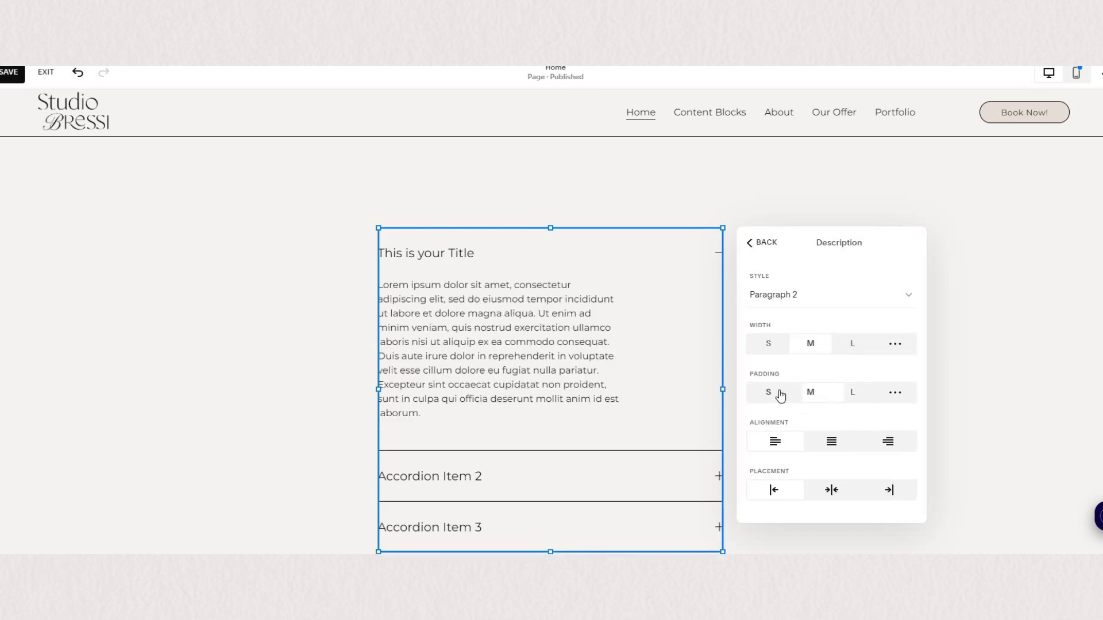
left_click(831, 492)
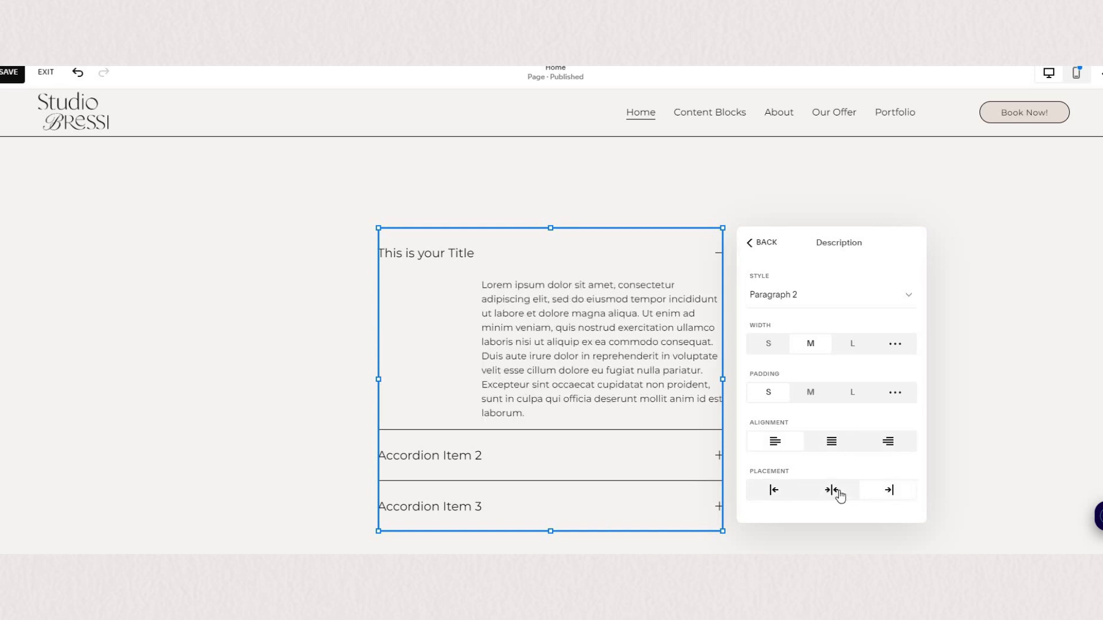
left_click(750, 244)
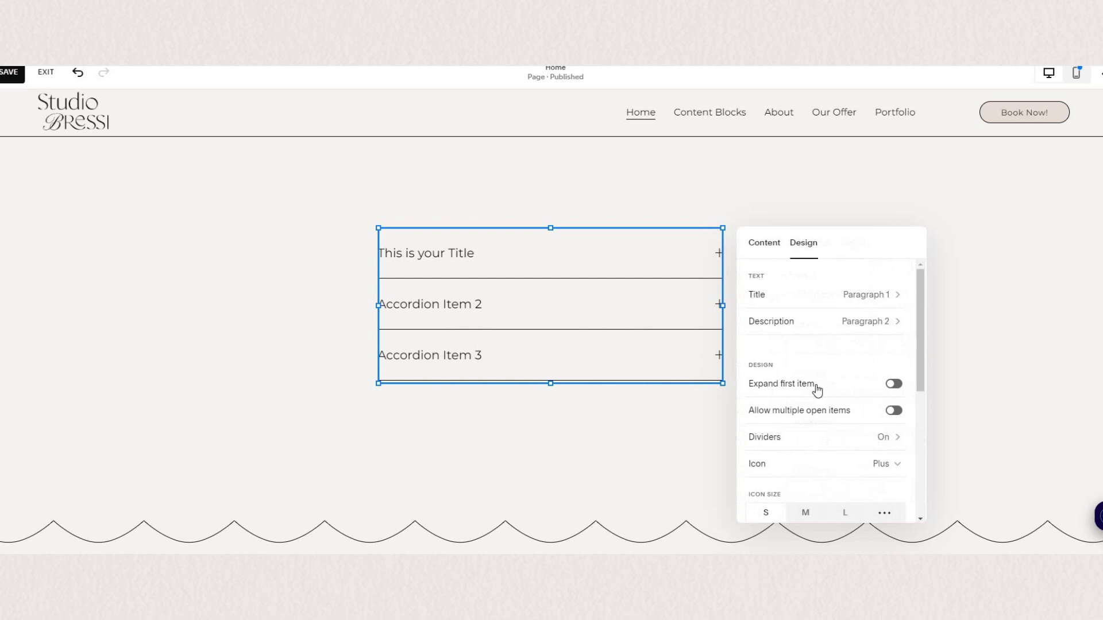
Try the option that expands the accordion's first item by default and turn it off again
scroll(868, 354, "down", 1)
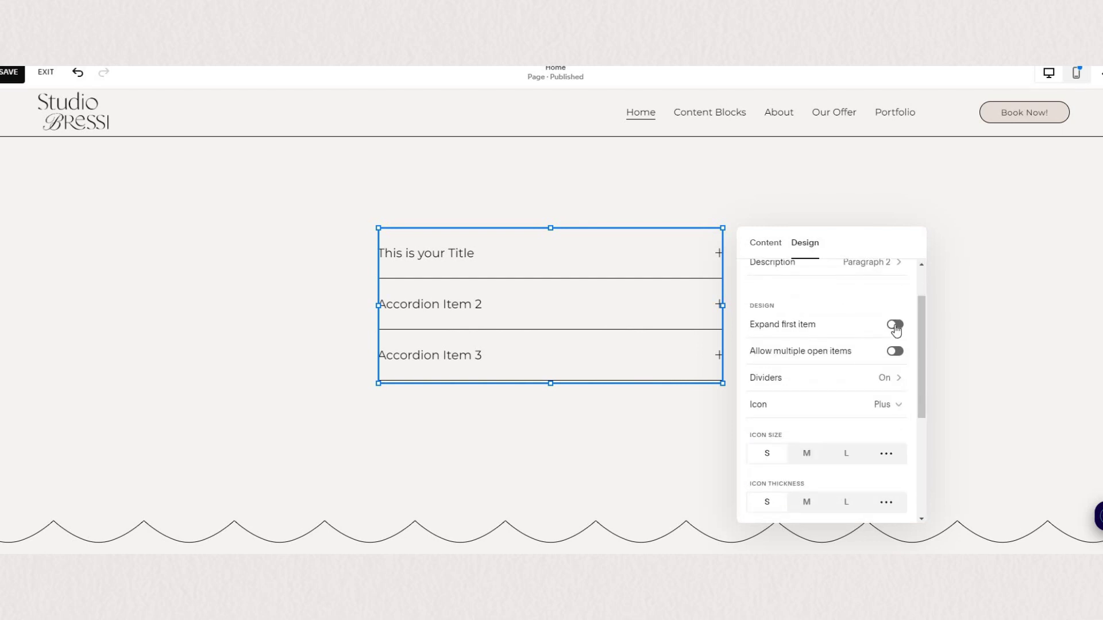
left_click(895, 325)
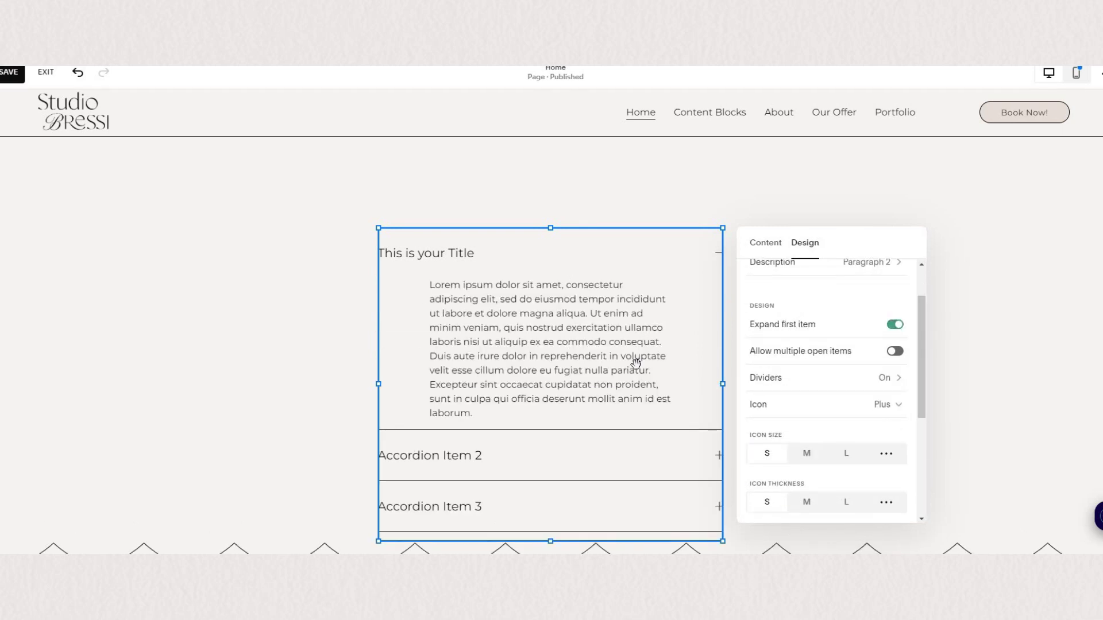
left_click(896, 325)
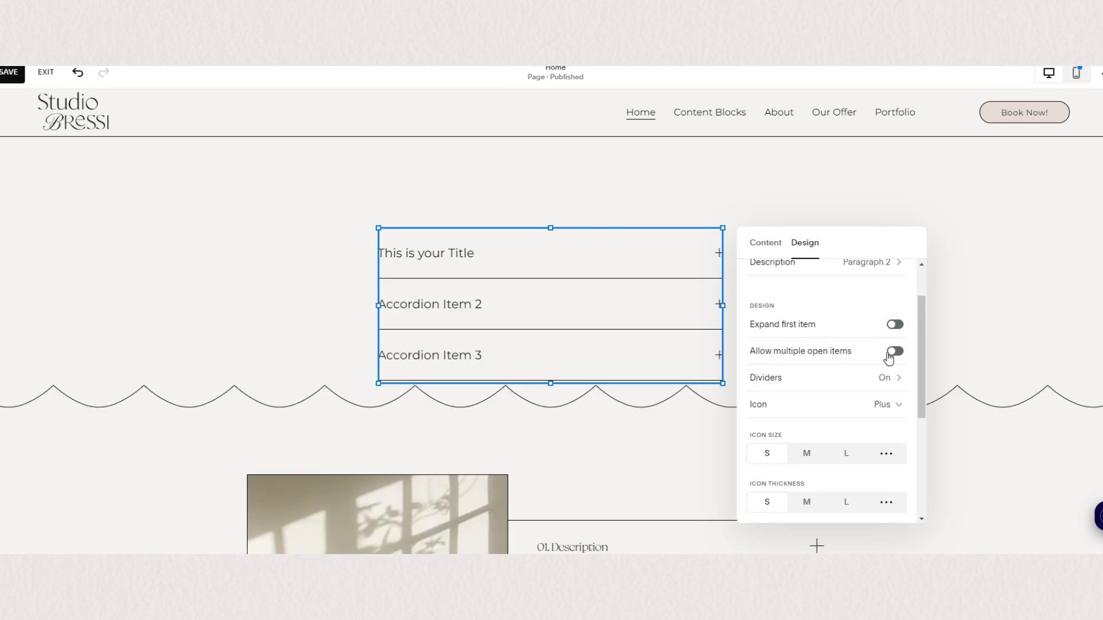
Try turning the accordion's dividers, including the Show first and Show last options, off and back on
scroll(871, 444, "up", 1)
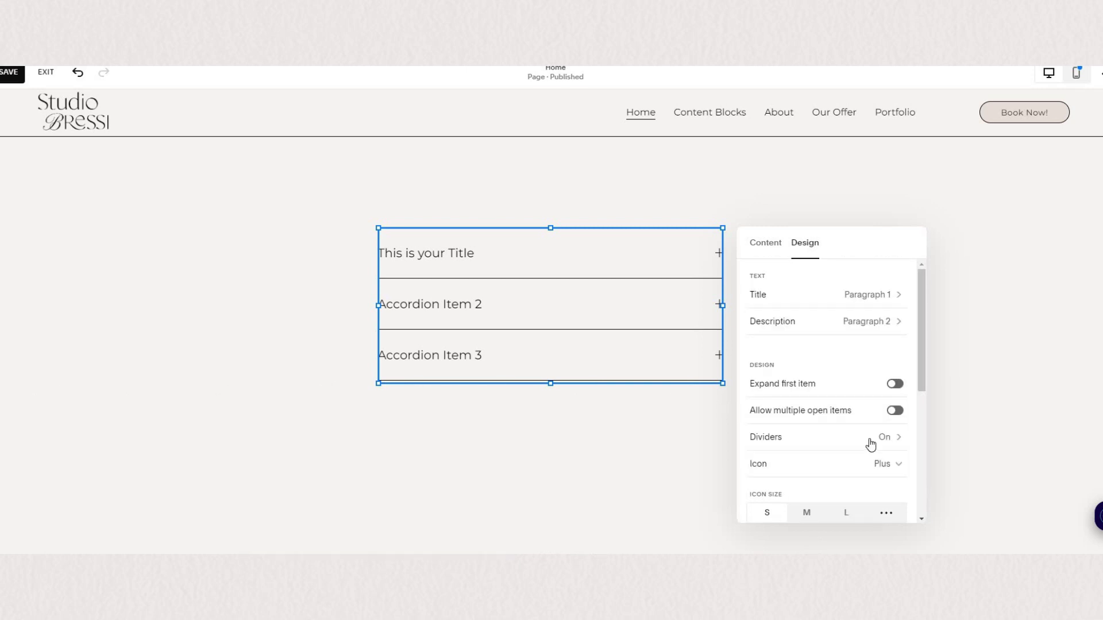
left_click(871, 440)
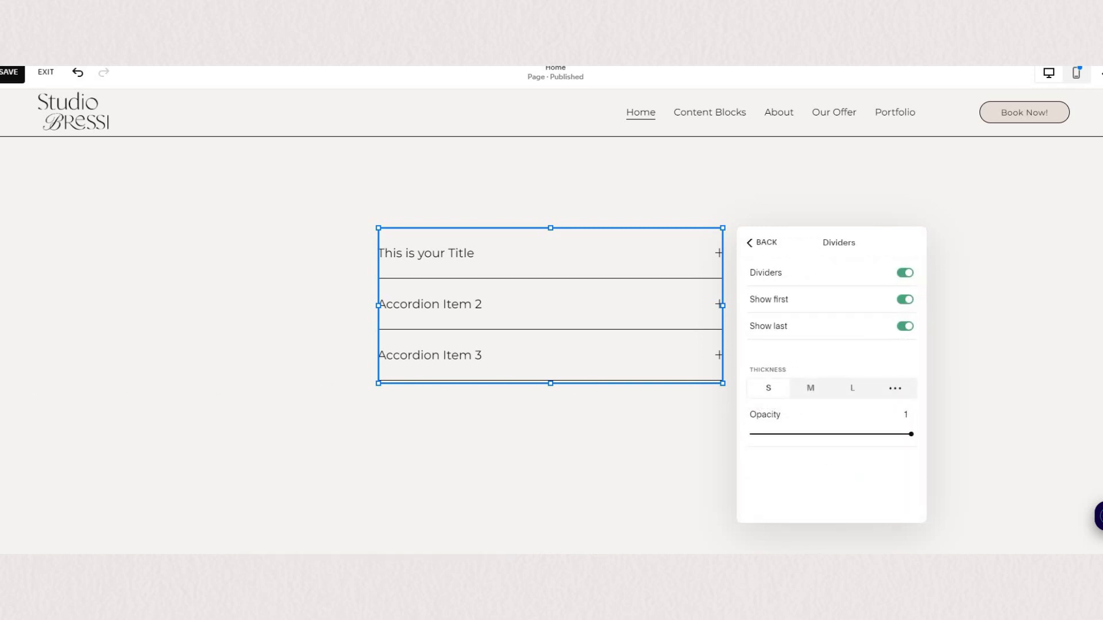
left_click(906, 273)
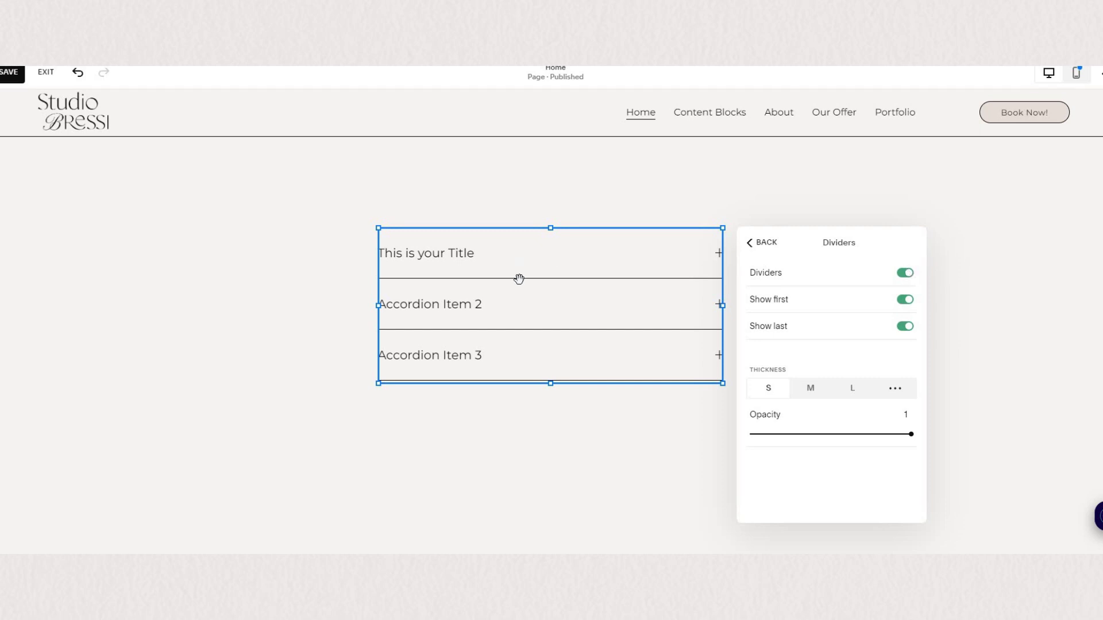
left_click(905, 273)
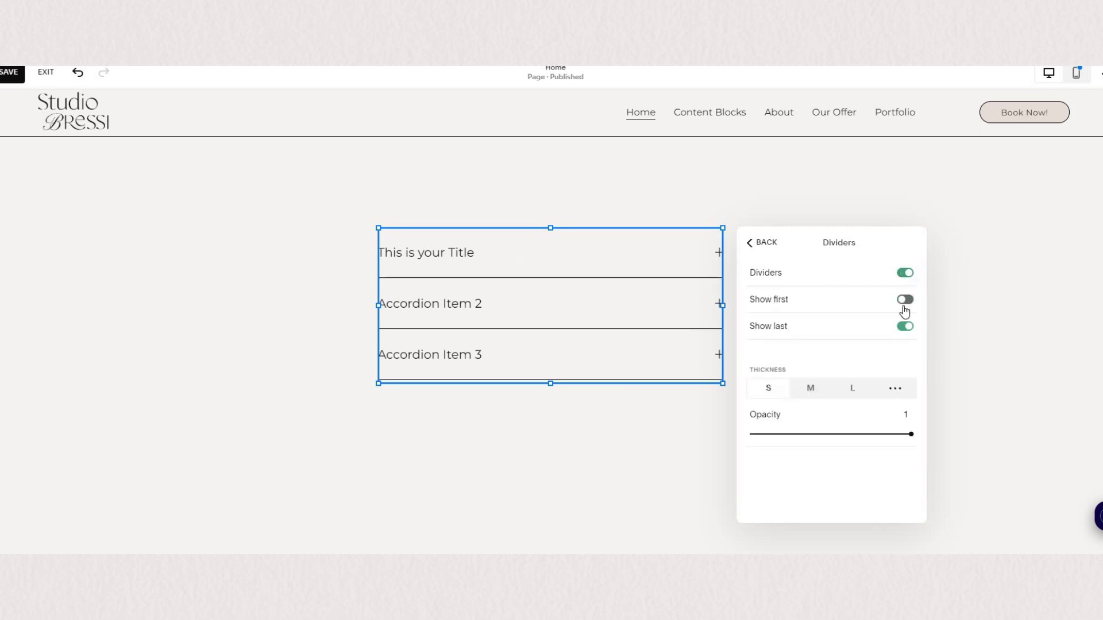
left_click(904, 304)
left_click(904, 327)
left_click(904, 326)
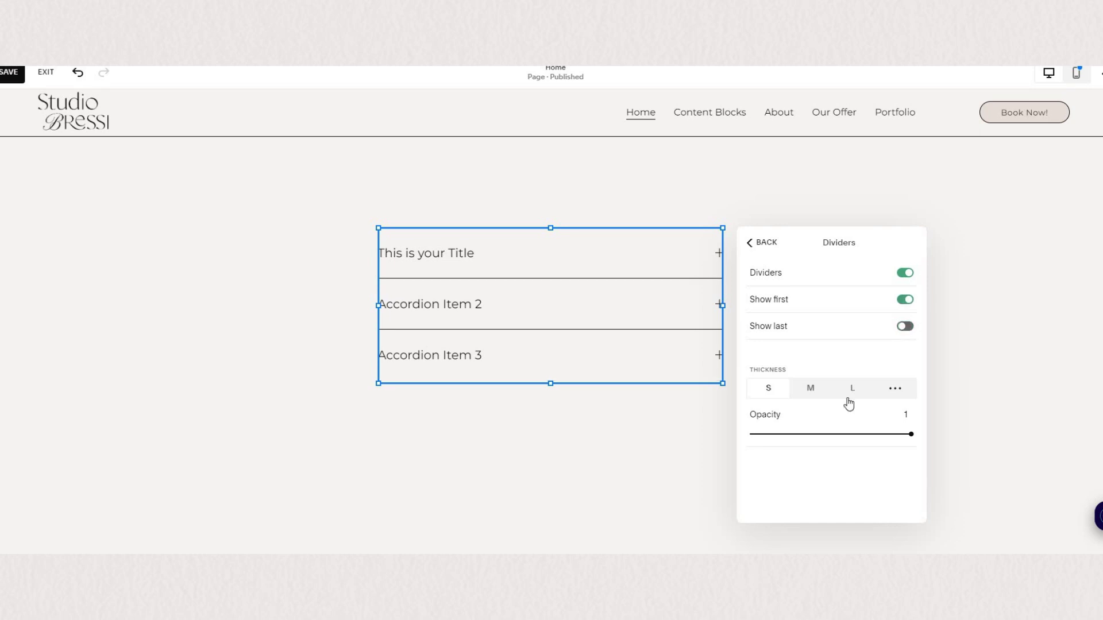
Try thicker accordion dividers, set their custom thickness to 1px and return their opacity to 1
left_click(809, 395)
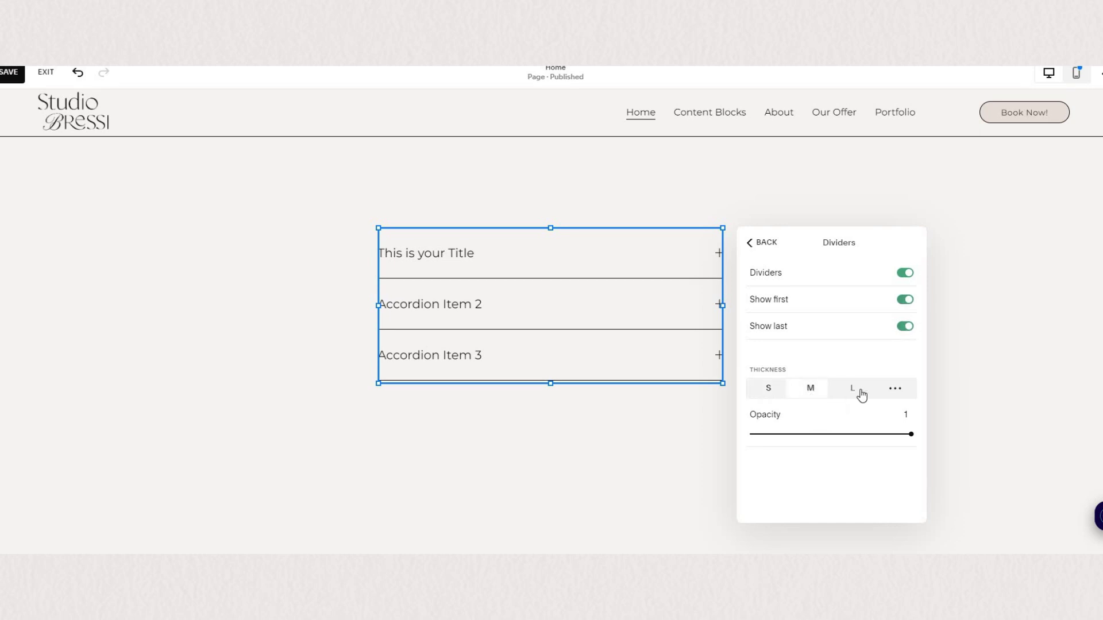
left_click(857, 392)
left_click(896, 389)
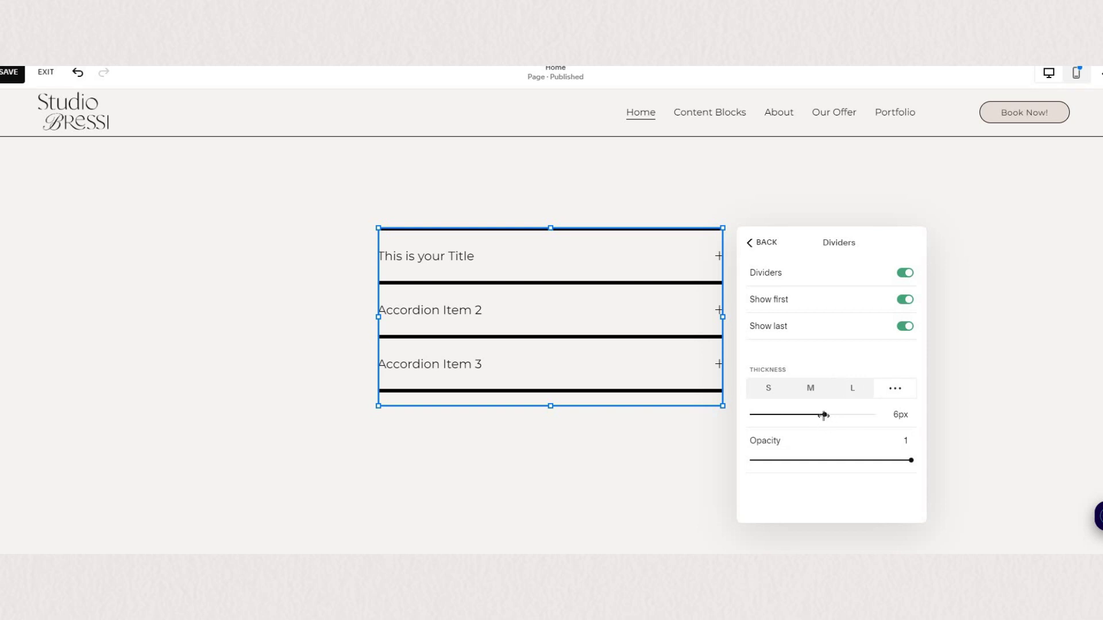
mouse_move(824, 415)
left_mouse_down()
mouse_move(861, 414)
mouse_move(838, 414)
left_mouse_up()
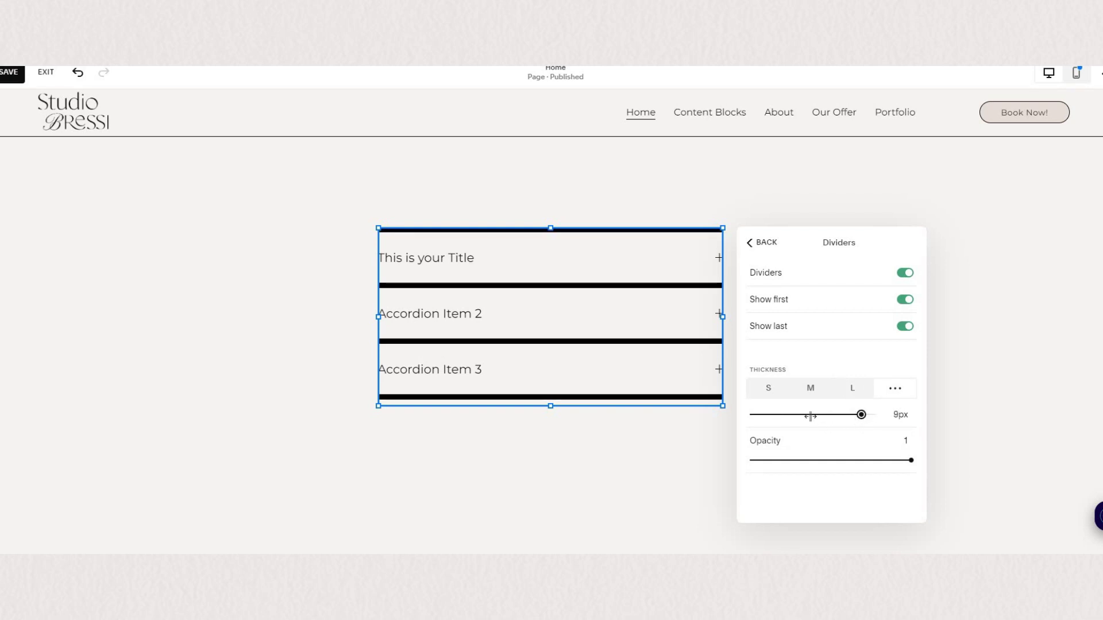
left_click_drag(765, 415, 764, 415)
left_click_drag(843, 461, 911, 460)
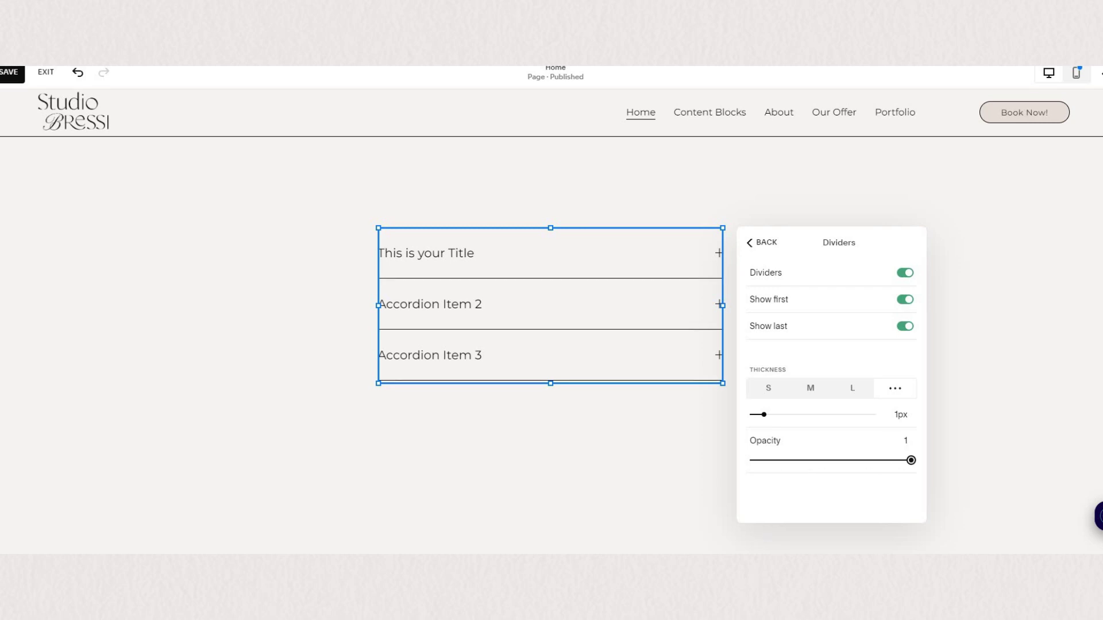
left_click(762, 243)
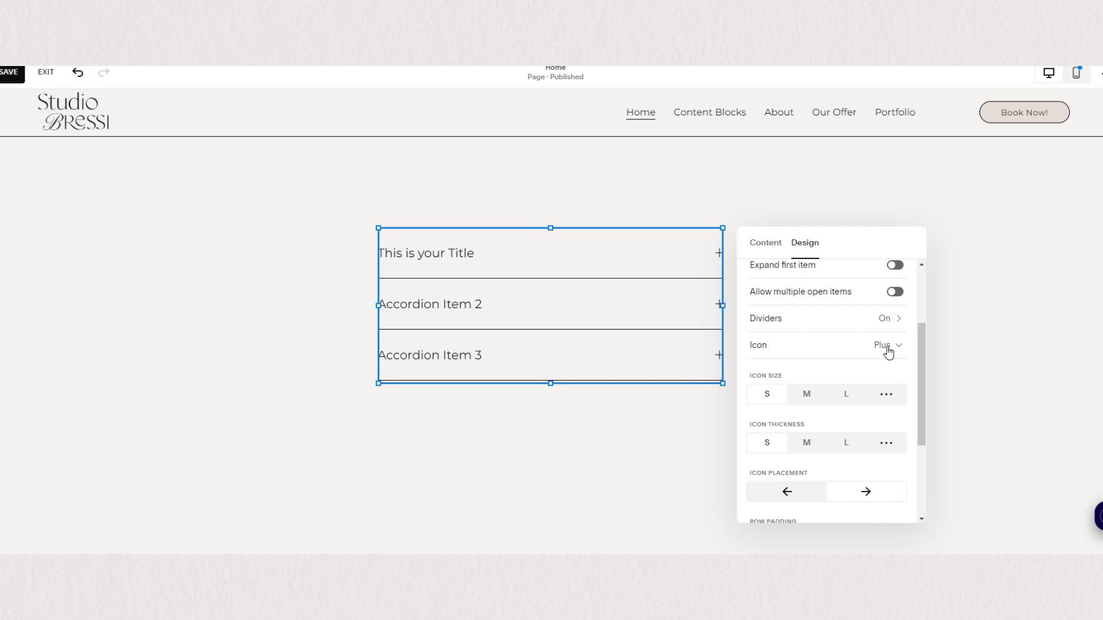
Try the Arrow icon on the accordion items and switch back to Plus
left_click(764, 356)
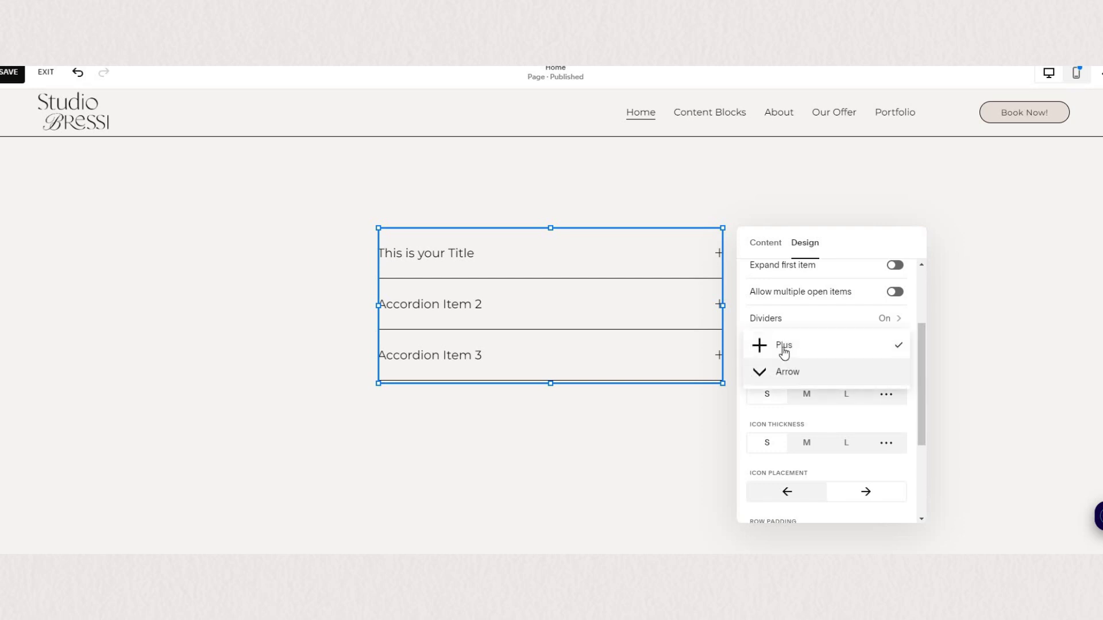
left_click(789, 371)
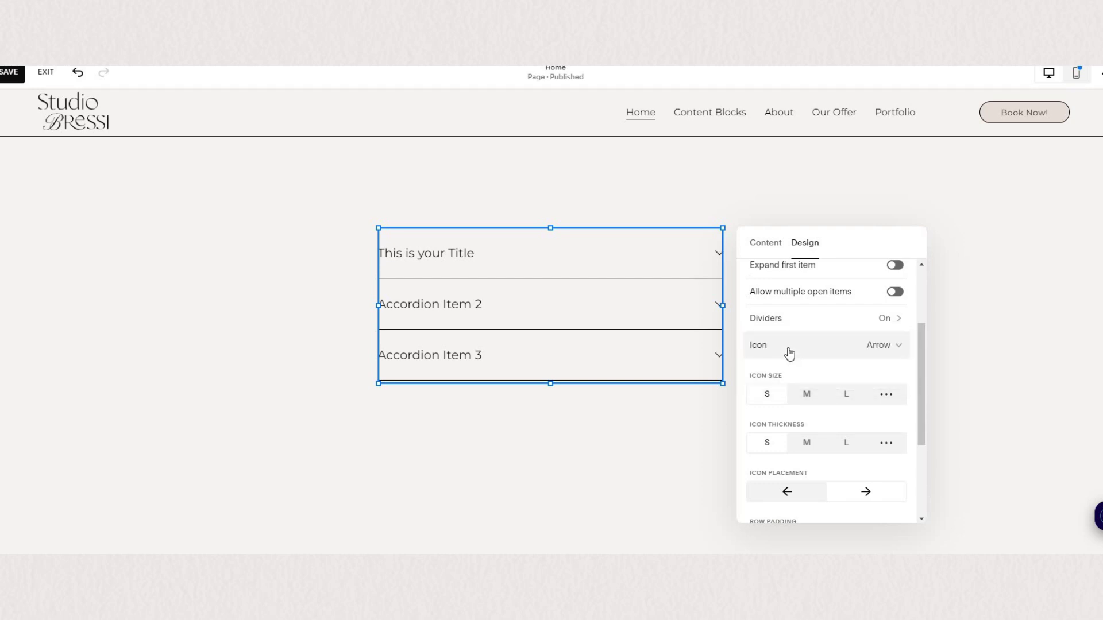
left_click(790, 341)
left_click(790, 319)
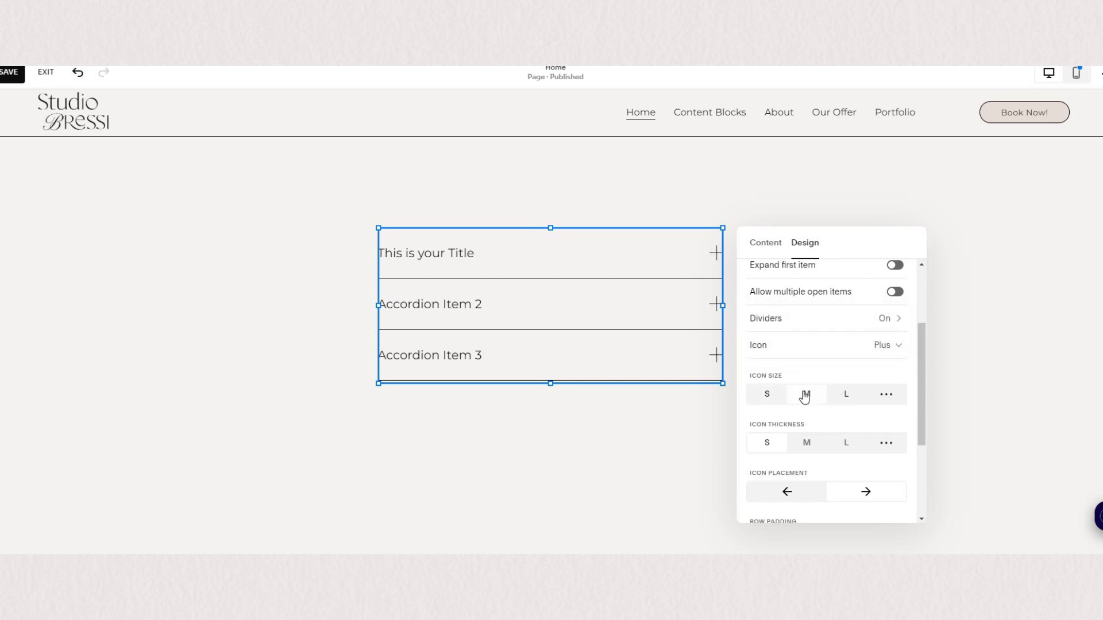
Set the accordion icon size to M, trying thicker icons and left placement before returning to thickness S and right placement
left_click(806, 396)
left_click(809, 447)
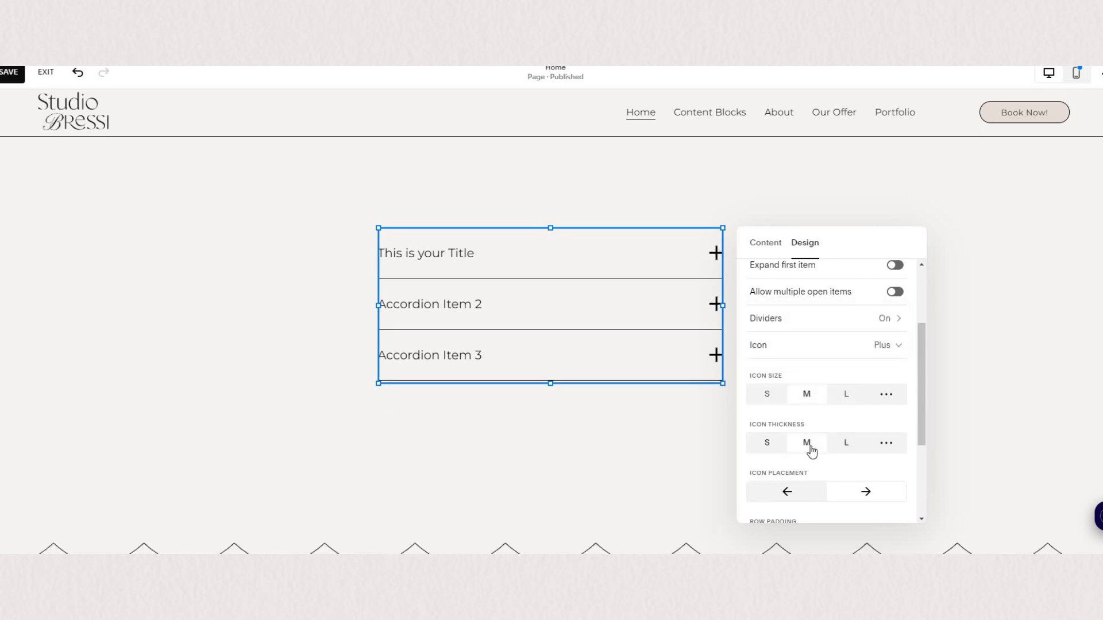
left_click(768, 446)
left_click(790, 493)
left_click(877, 493)
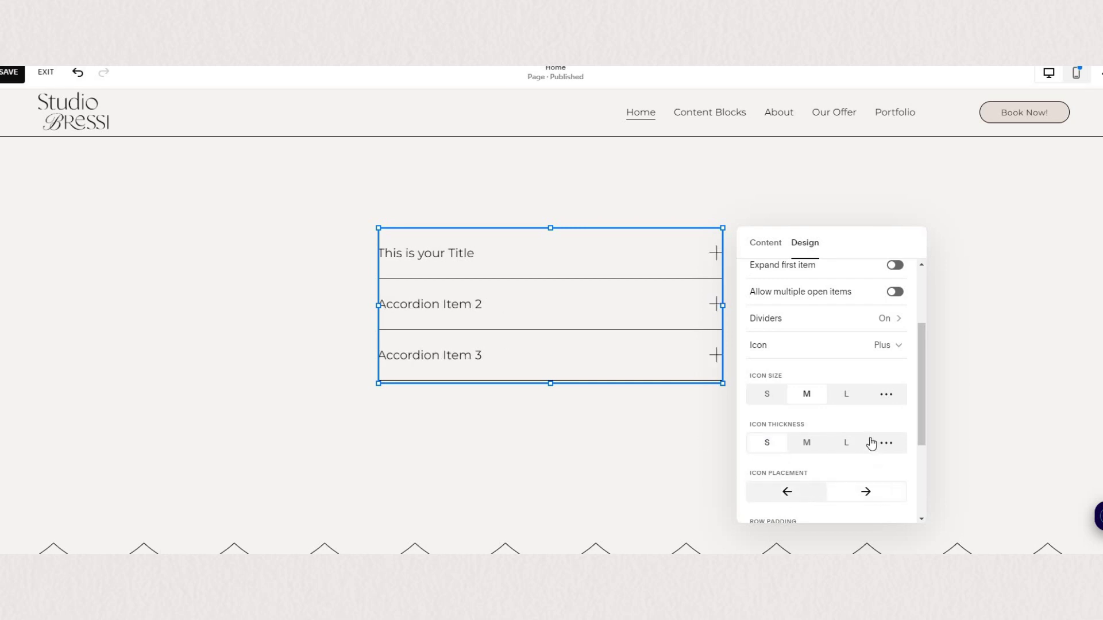
Try preset row padding sizes on the accordion and switch to custom padding with 50px top and bottom
scroll(868, 440, "down", 1)
scroll(866, 432, "down", 2)
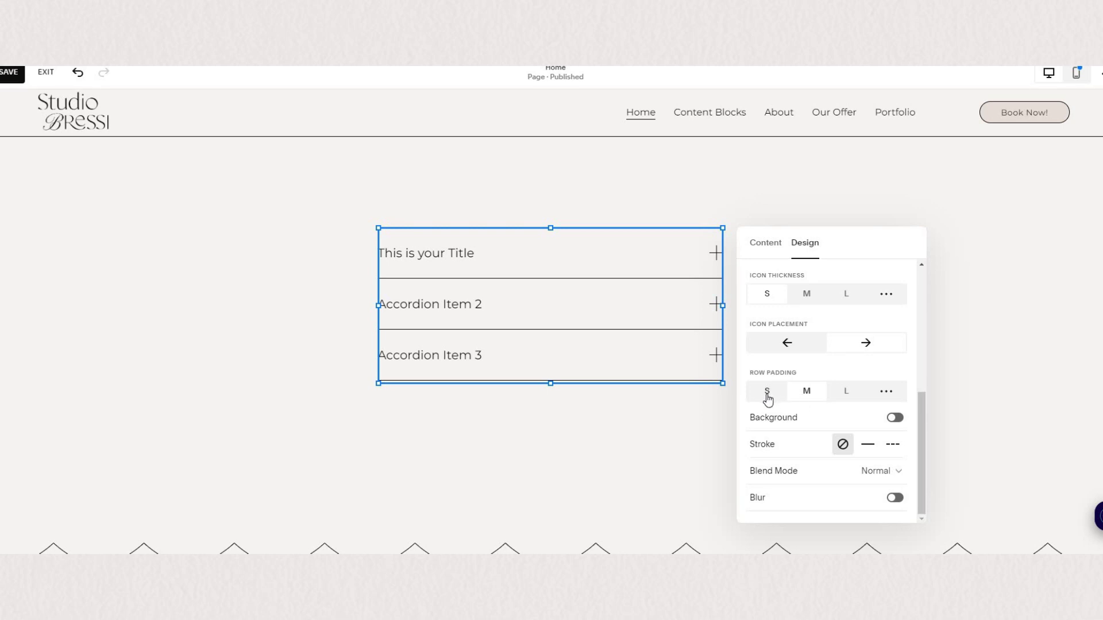
left_click(797, 392)
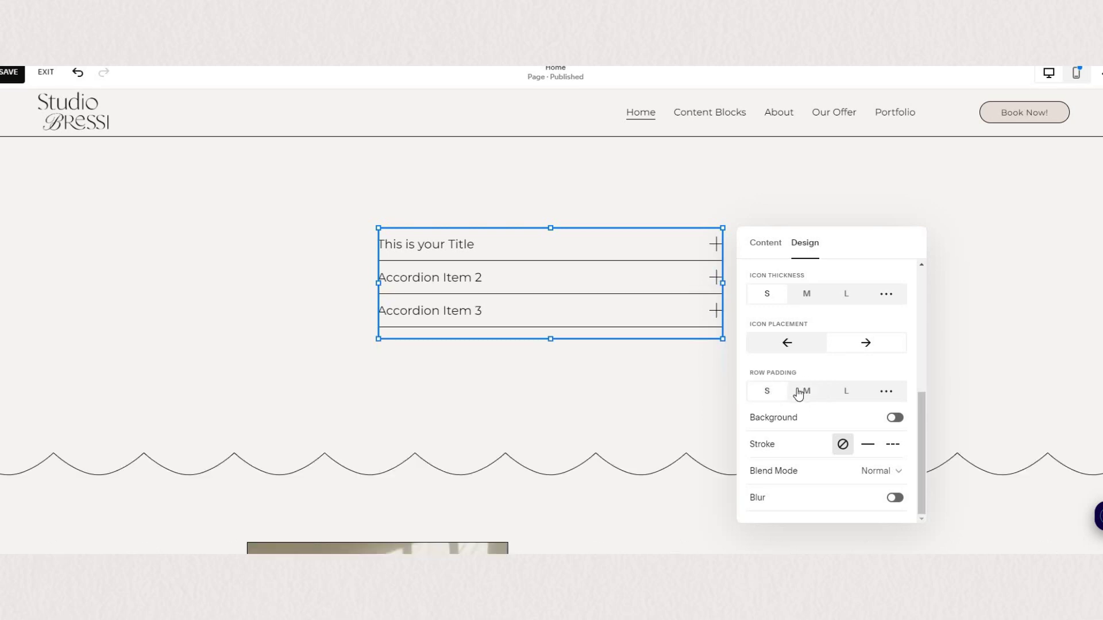
left_click(847, 396)
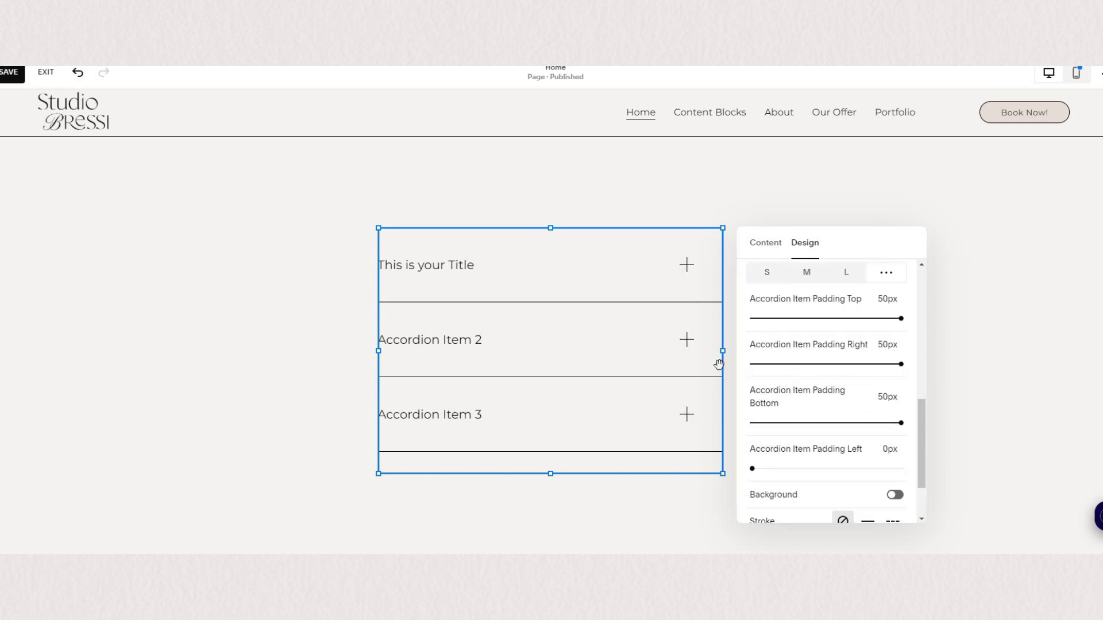
Set the accordion items' padding to 29px right, 30px left, and 40px top and bottom
left_click_drag(752, 365, 848, 365)
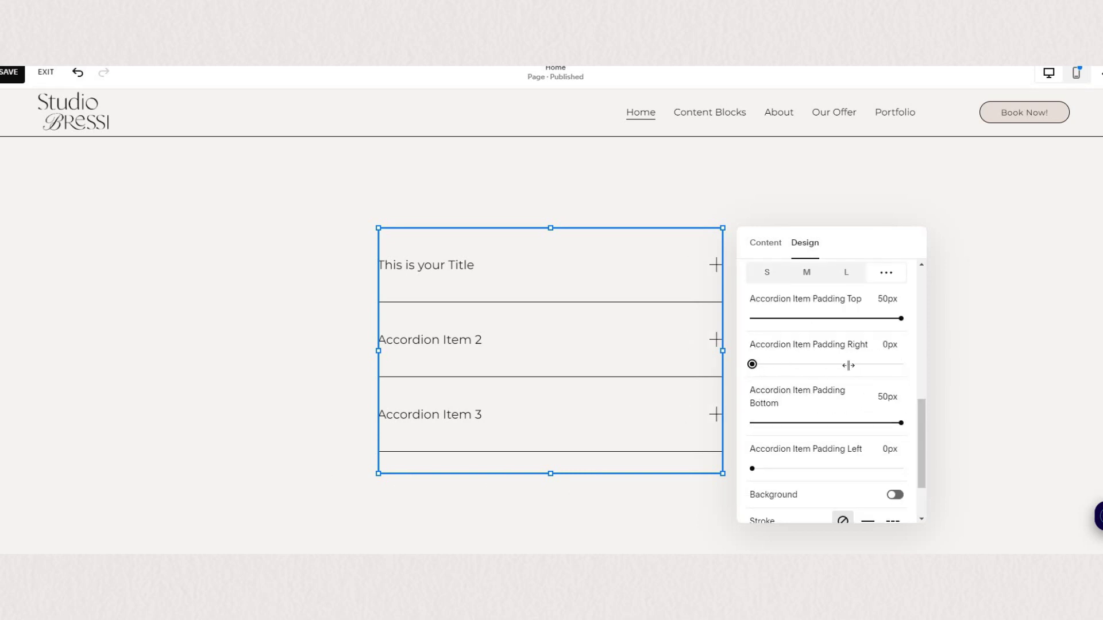
left_click(900, 366)
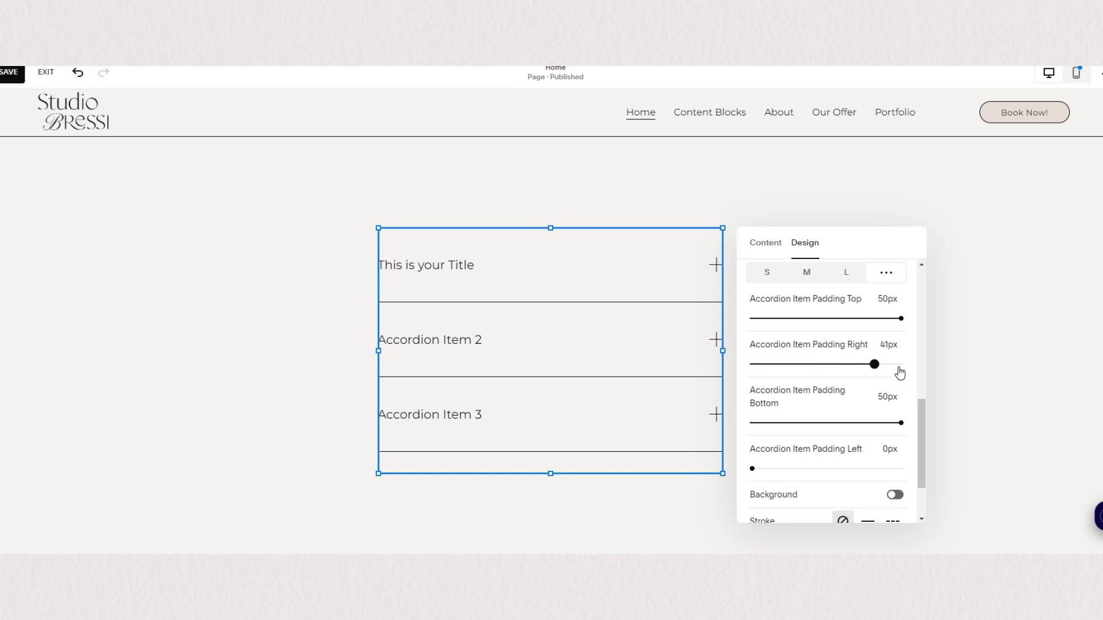
left_click(840, 365)
left_click(787, 470)
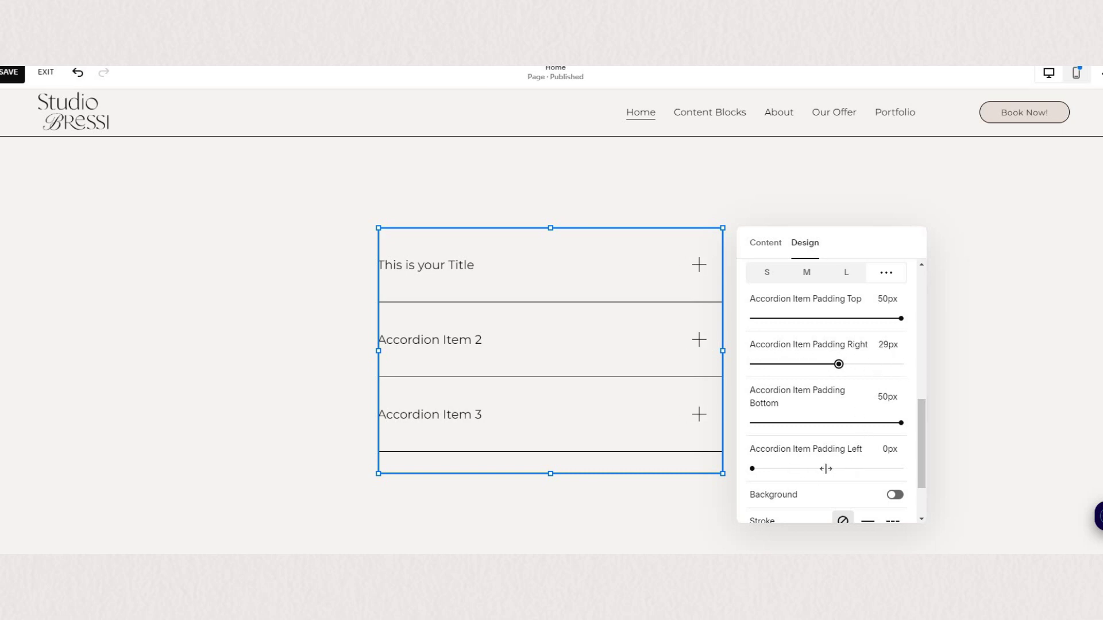
left_click(906, 472)
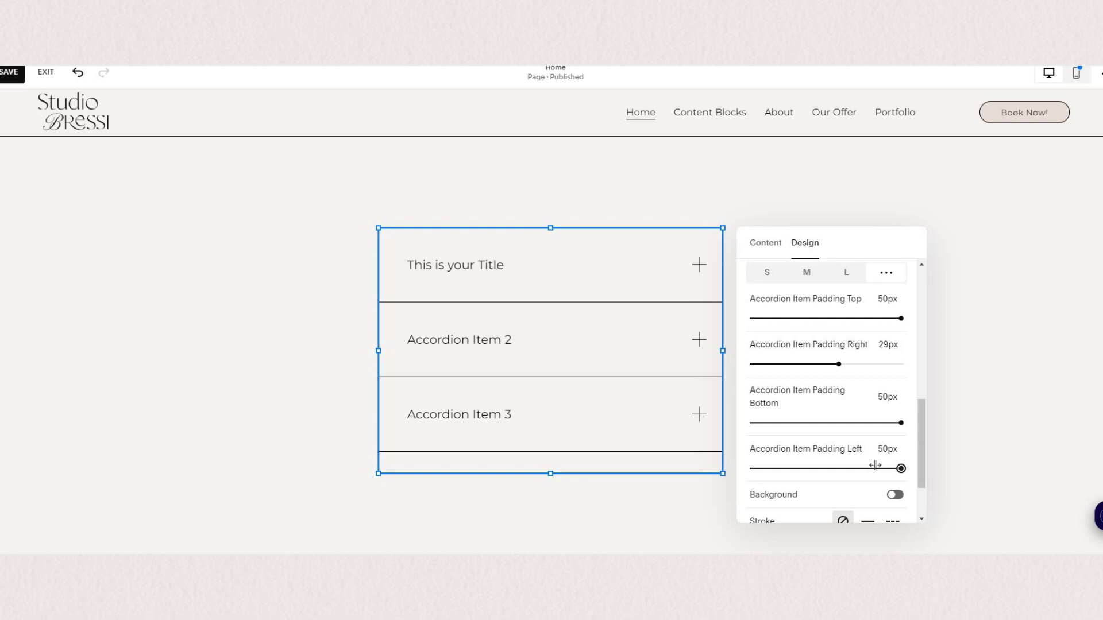
left_click(845, 468)
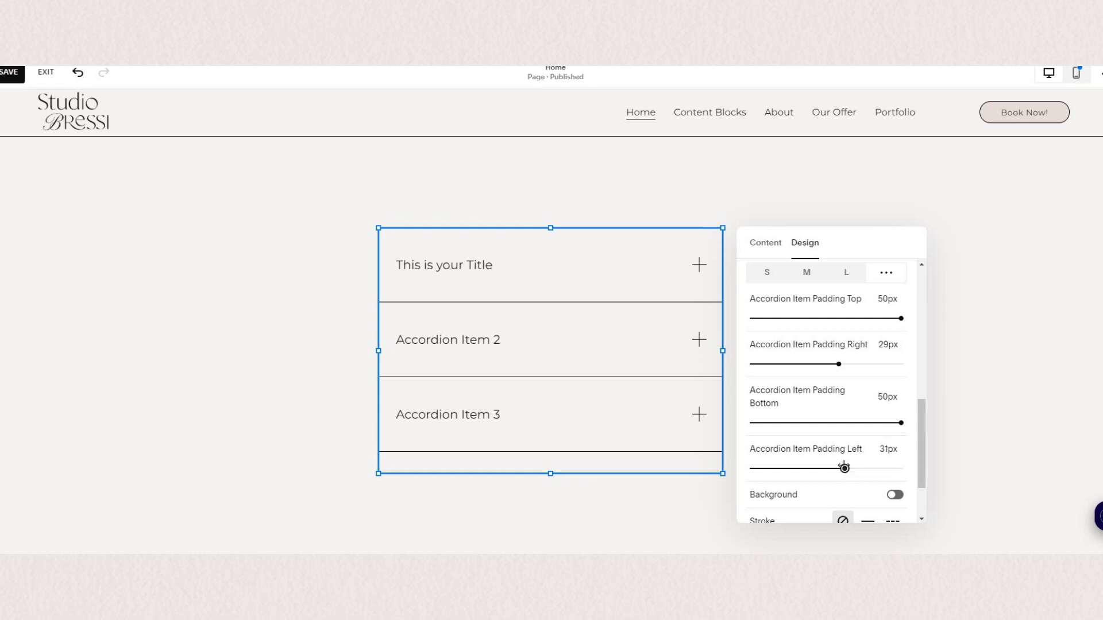
left_click_drag(845, 468, 842, 468)
left_click(872, 423)
left_click(872, 318)
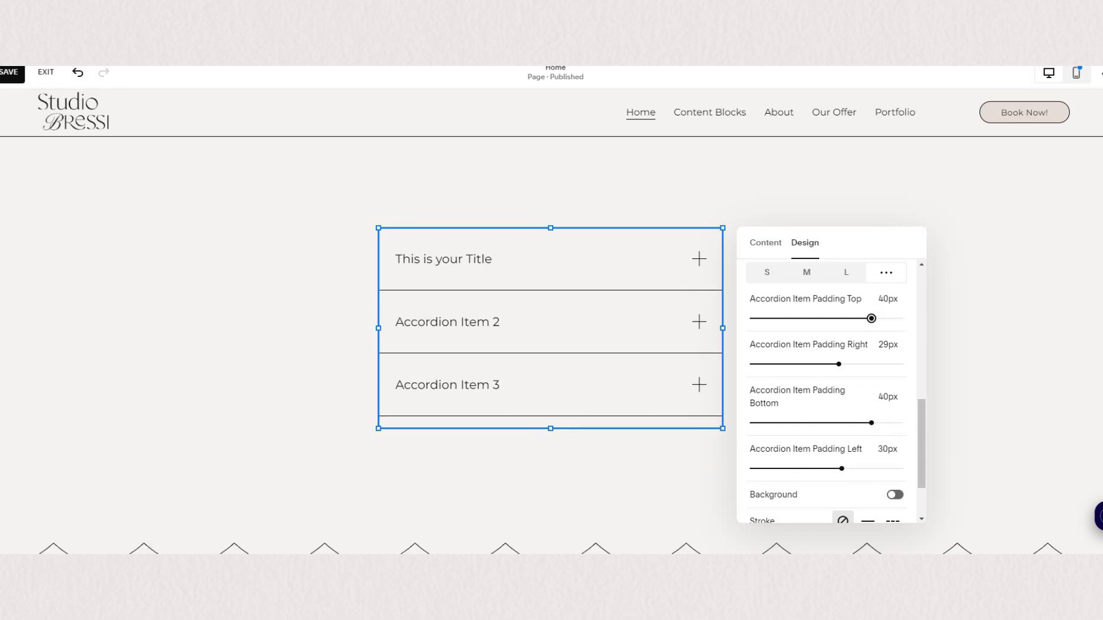
Turn on the accordion's background and, after trying a dashed outline, give it a solid dark brown stroke with 1px custom thickness
scroll(833, 433, "down", 2)
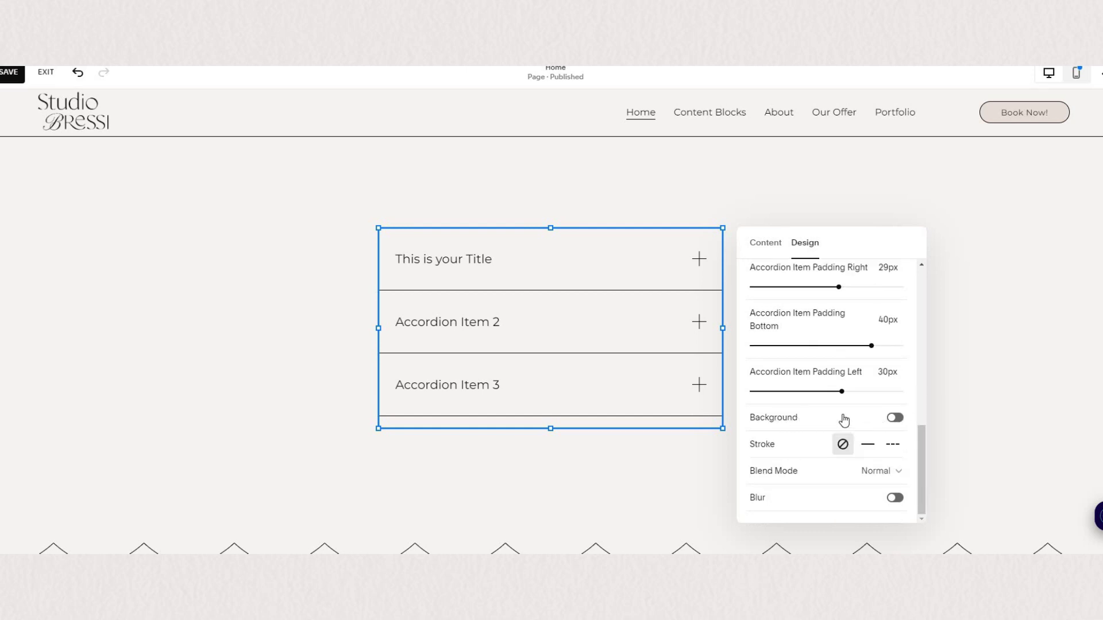
left_click(894, 417)
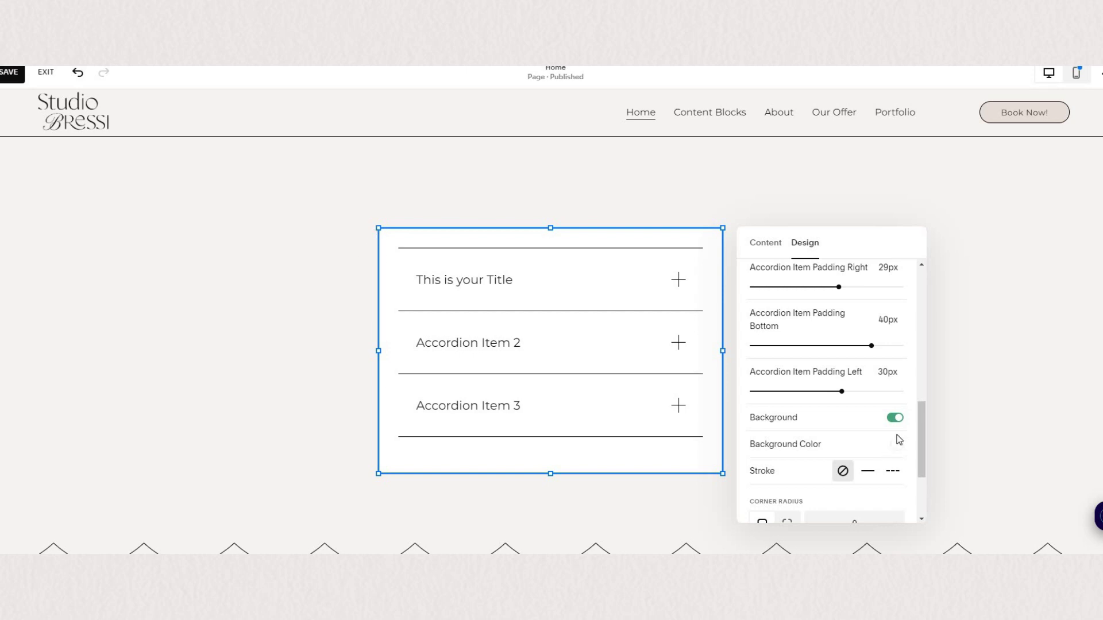
scroll(870, 425, "down", 1)
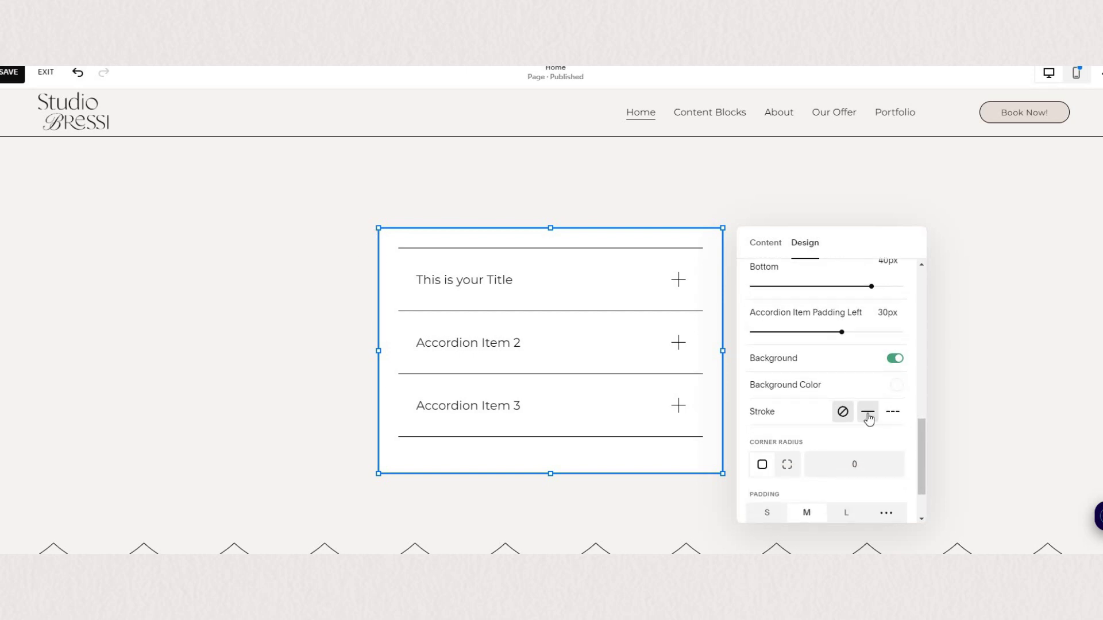
left_click(888, 418)
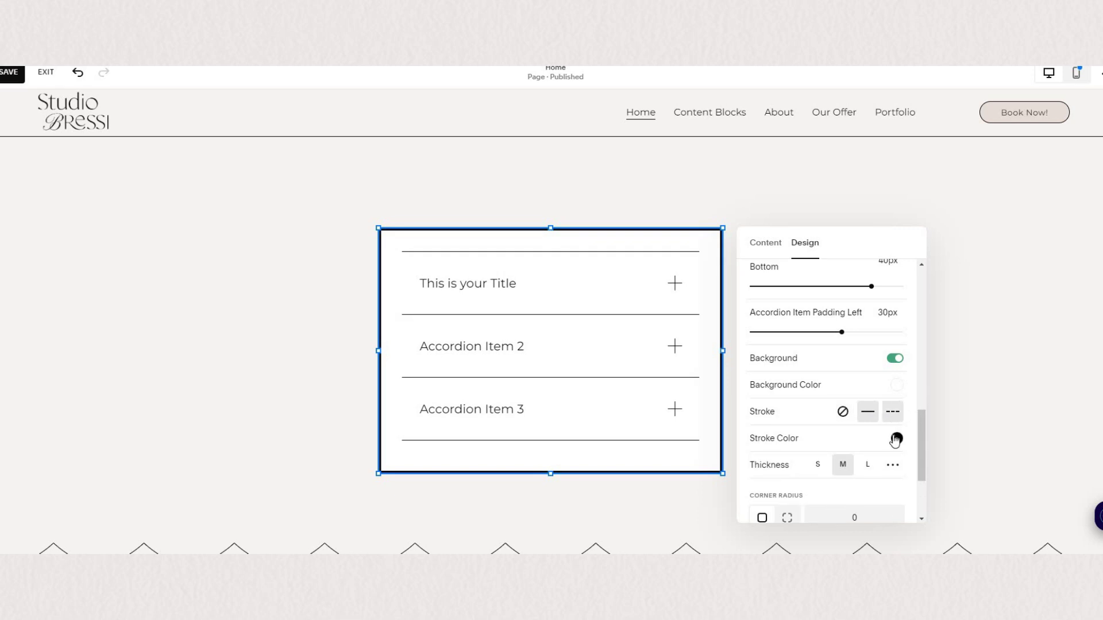
left_click(897, 439)
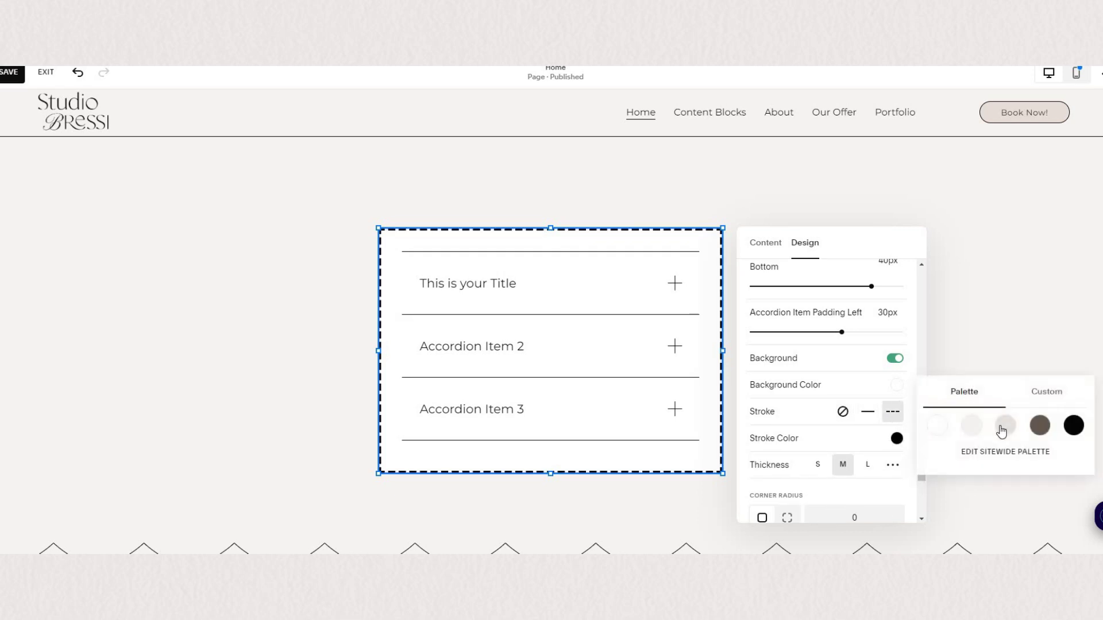
left_click(1039, 425)
left_click(869, 413)
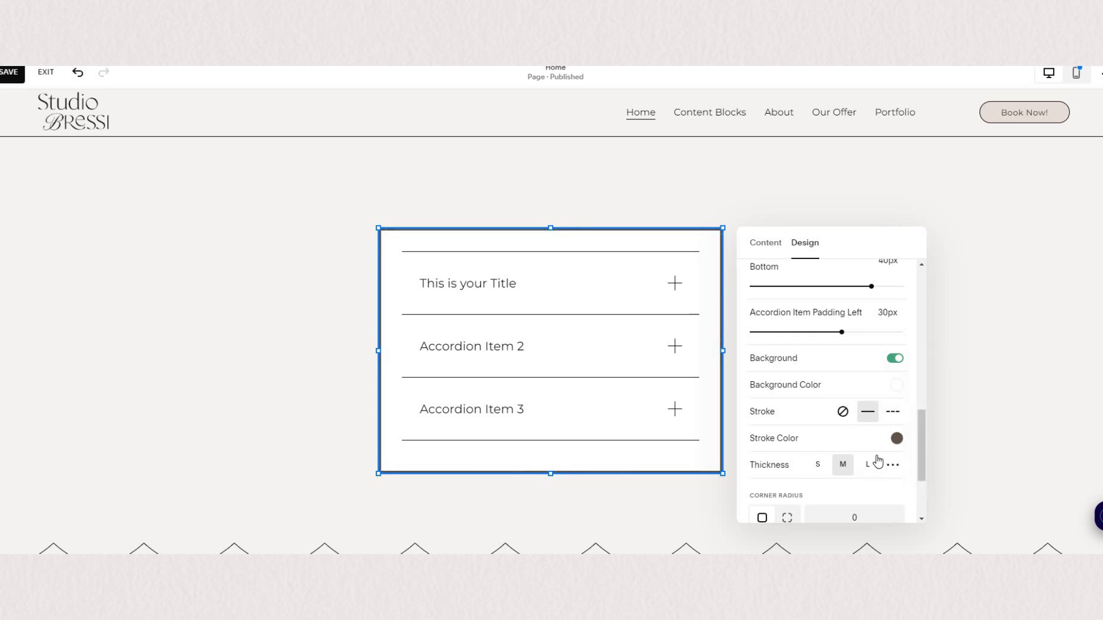
scroll(885, 418, "down", 1)
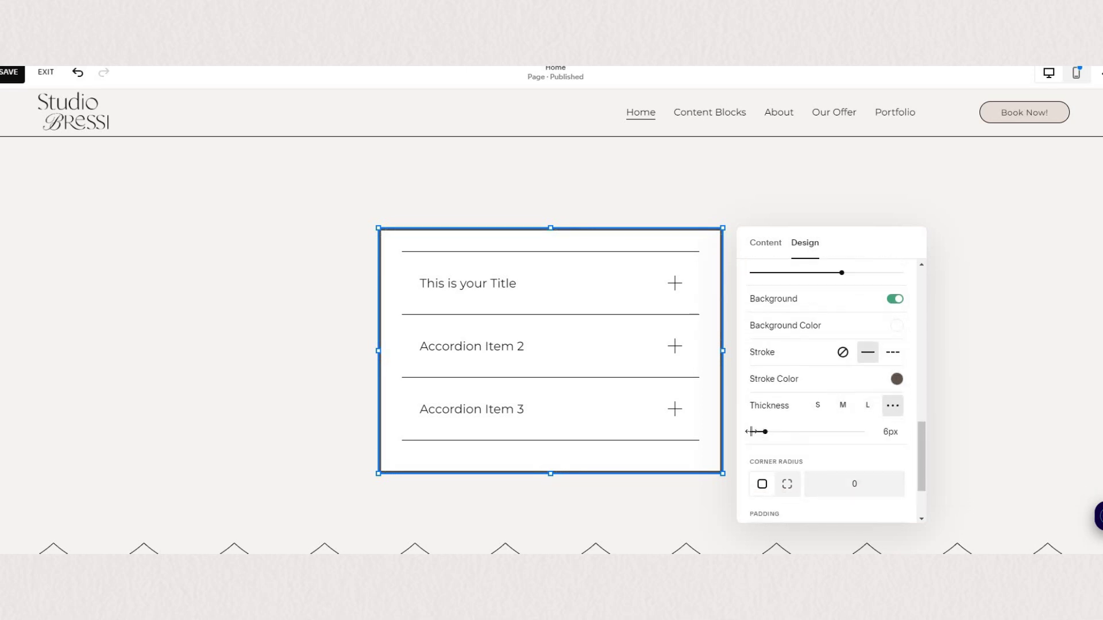
scroll(781, 414, "down", 2)
Set the accordion block's custom padding to 0% for both Top & Bottom and Left & Right, and close the block settings
left_click(872, 442)
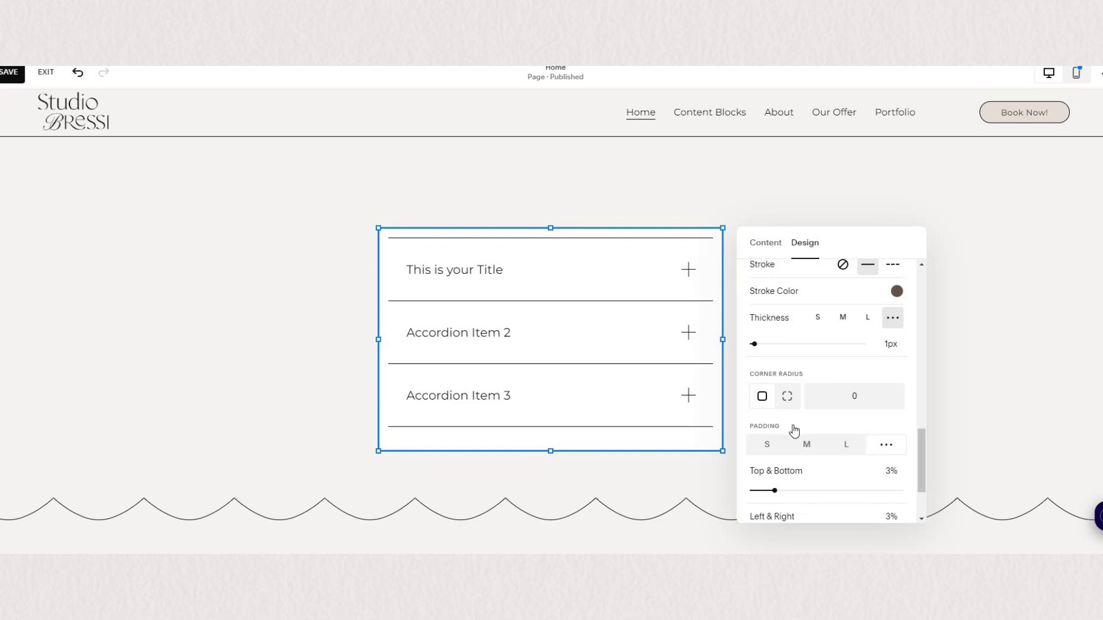
scroll(773, 431, "down", 1)
left_click(745, 431)
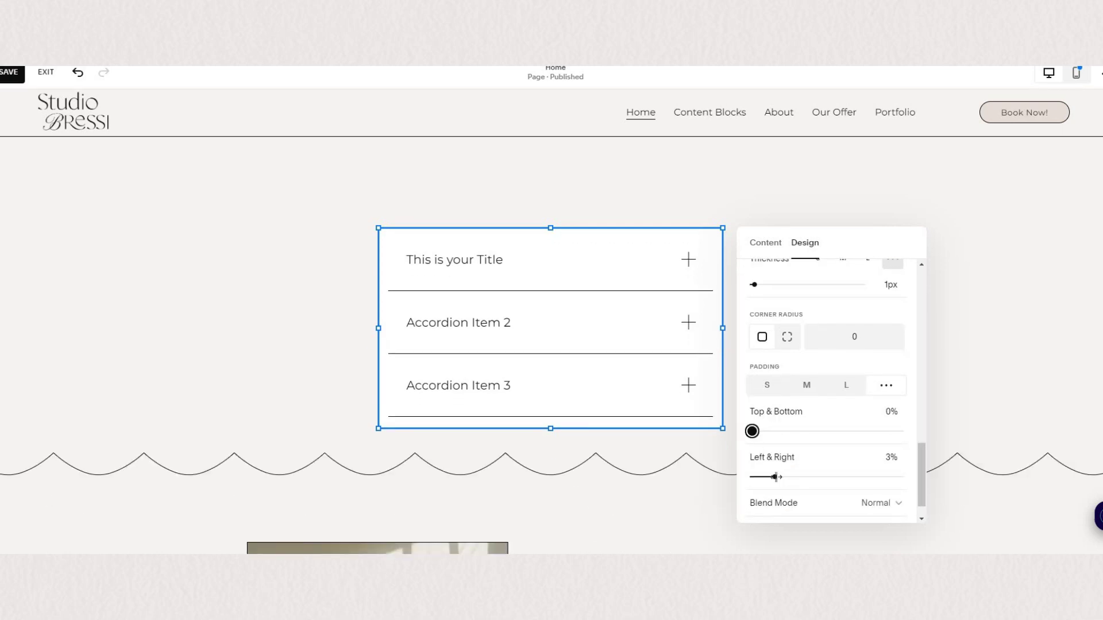
left_click_drag(730, 470, 732, 470)
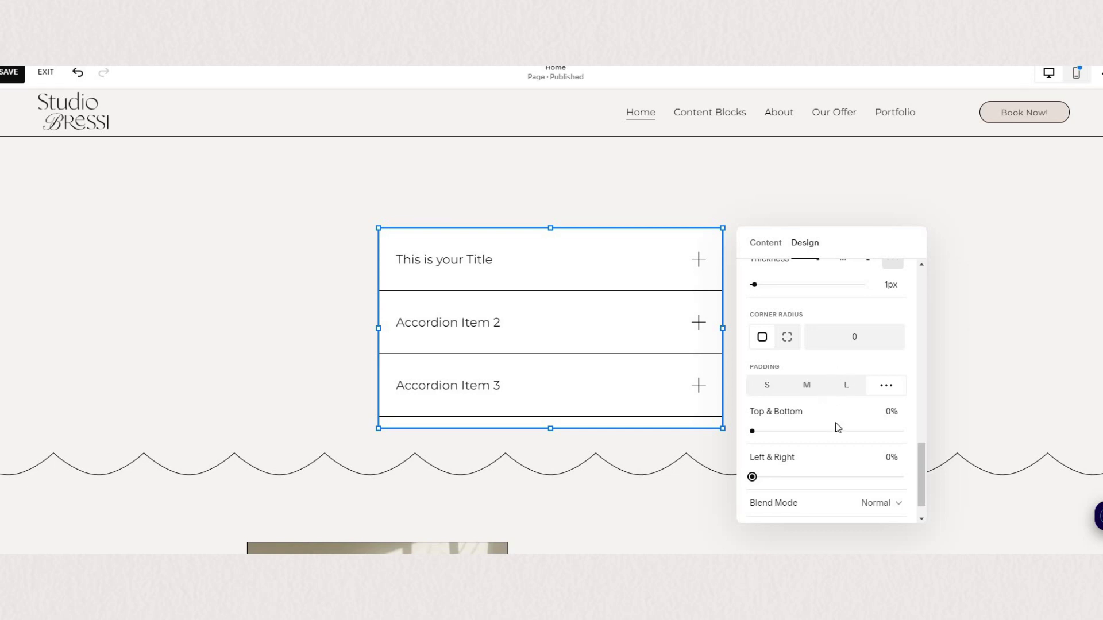
scroll(835, 423, "up", 3)
left_click(946, 377)
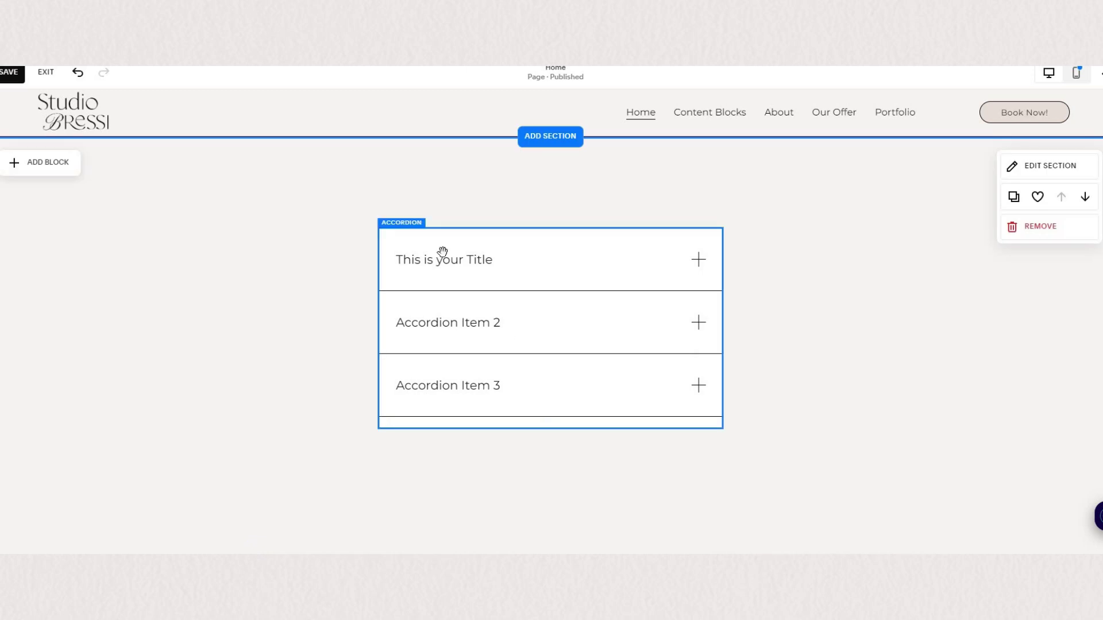
Turn off the first and last dividers of the accordion block and close its settings
left_click(394, 208)
left_click(389, 202)
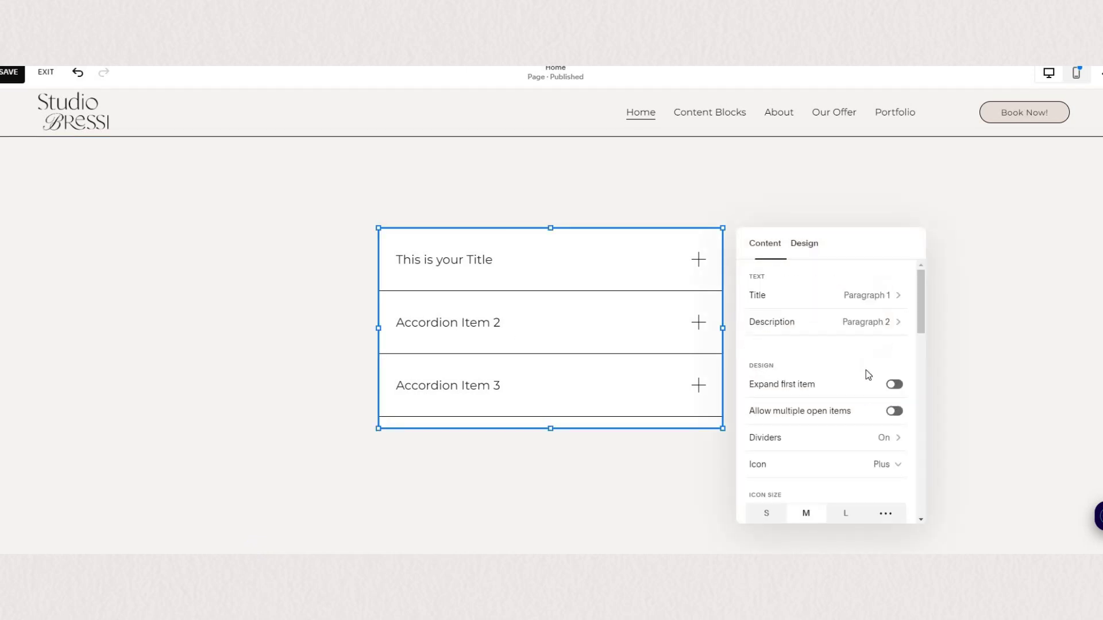
left_click(887, 438)
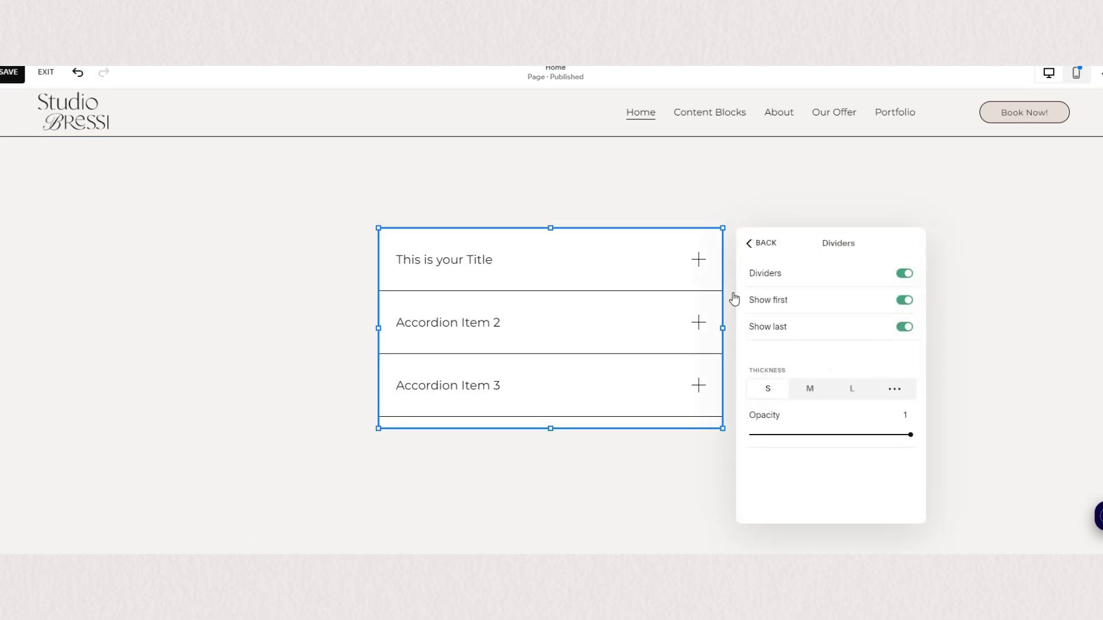
left_click(904, 305)
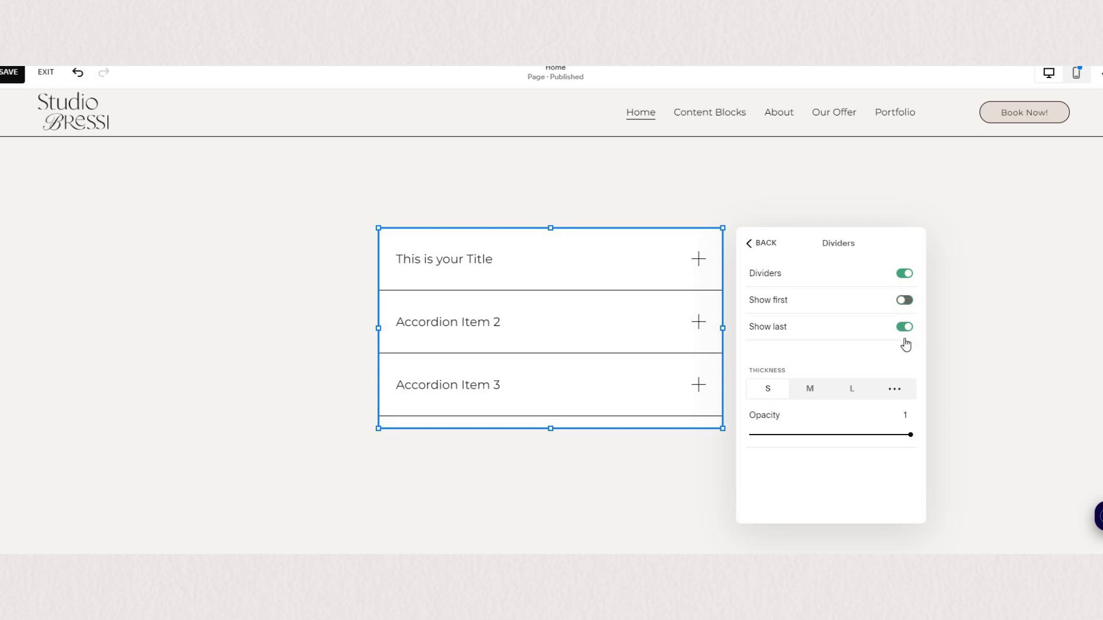
left_click(904, 331)
key("Escape")
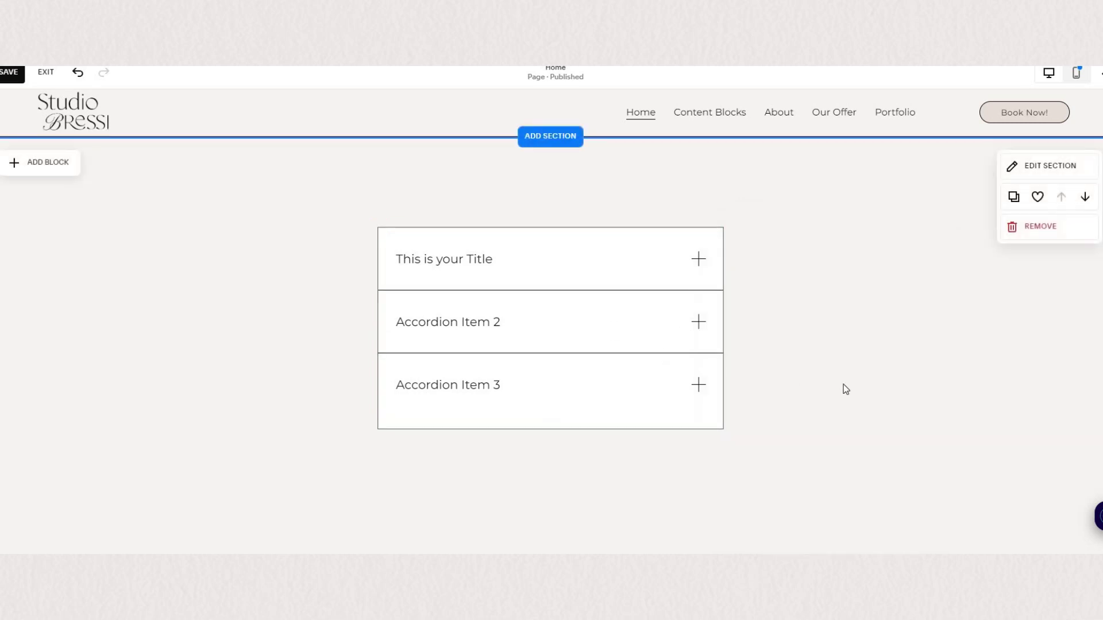
Align the accordion's content vertically to the center of its block
left_click(453, 254)
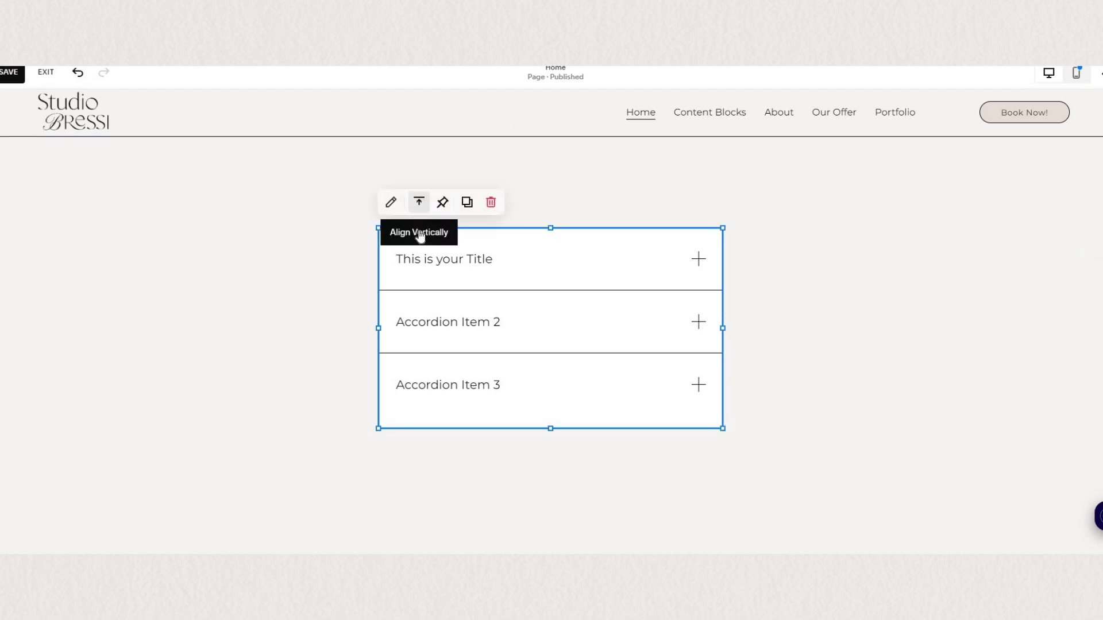
left_click(418, 204)
left_click(424, 240)
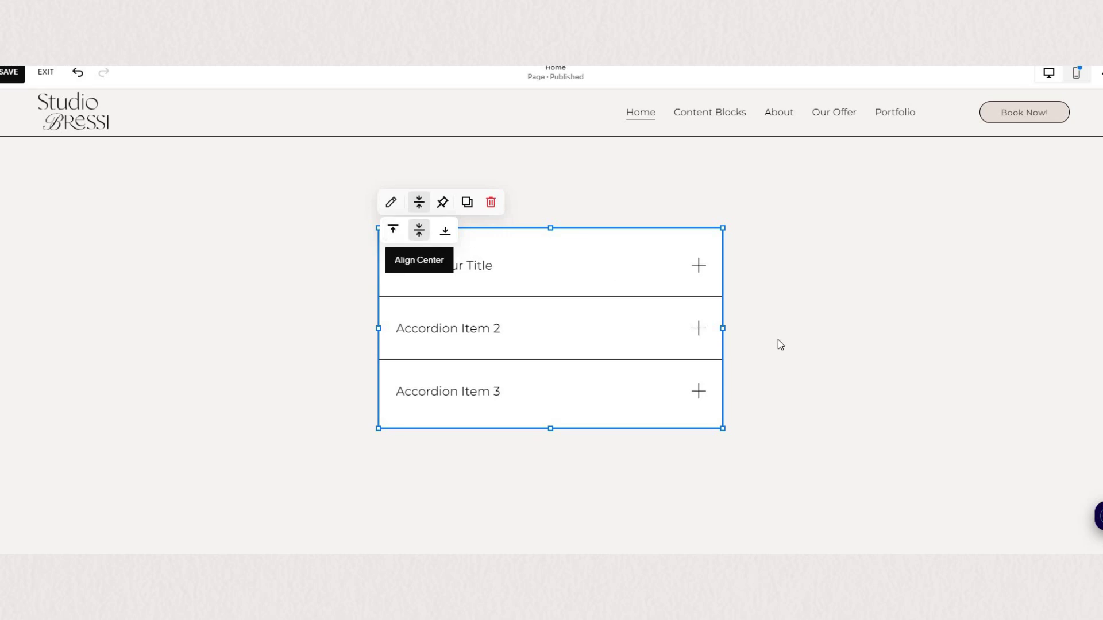
Turn on the accordion's blur in Backdrop mode and lower the blur amount
left_click(392, 203)
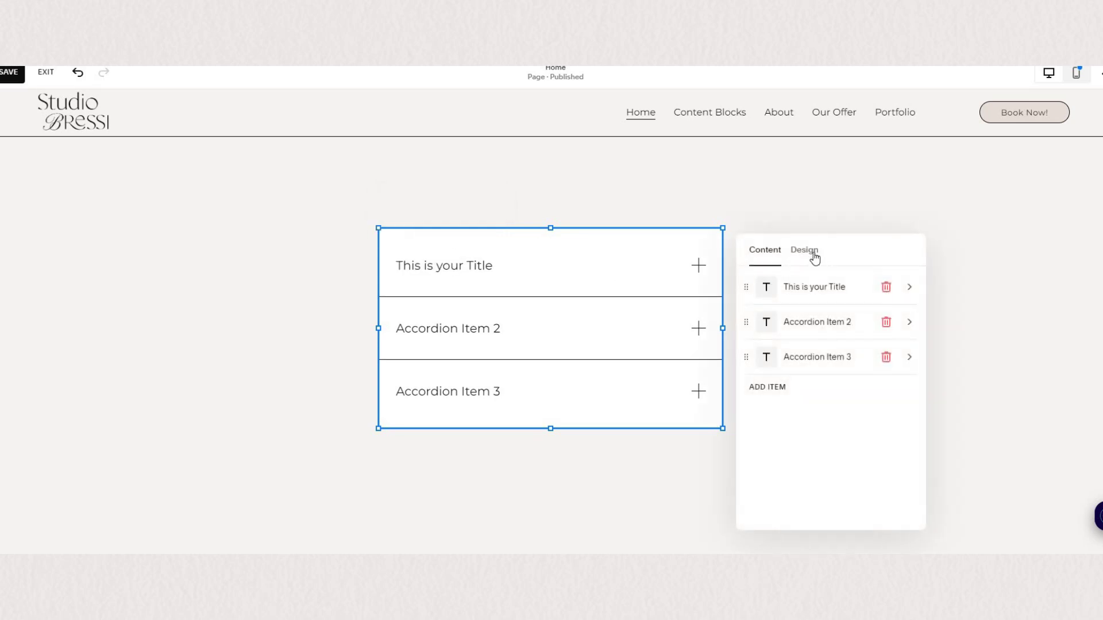
left_click(810, 252)
scroll(867, 387, "down", 3)
scroll(876, 380, "down", 8)
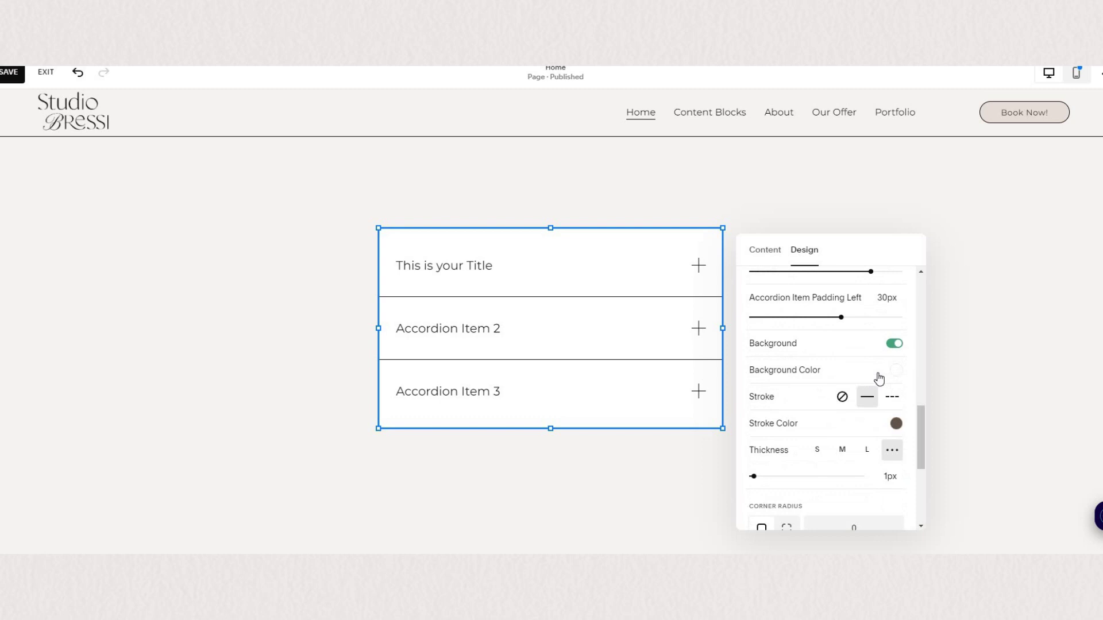
left_click(895, 505)
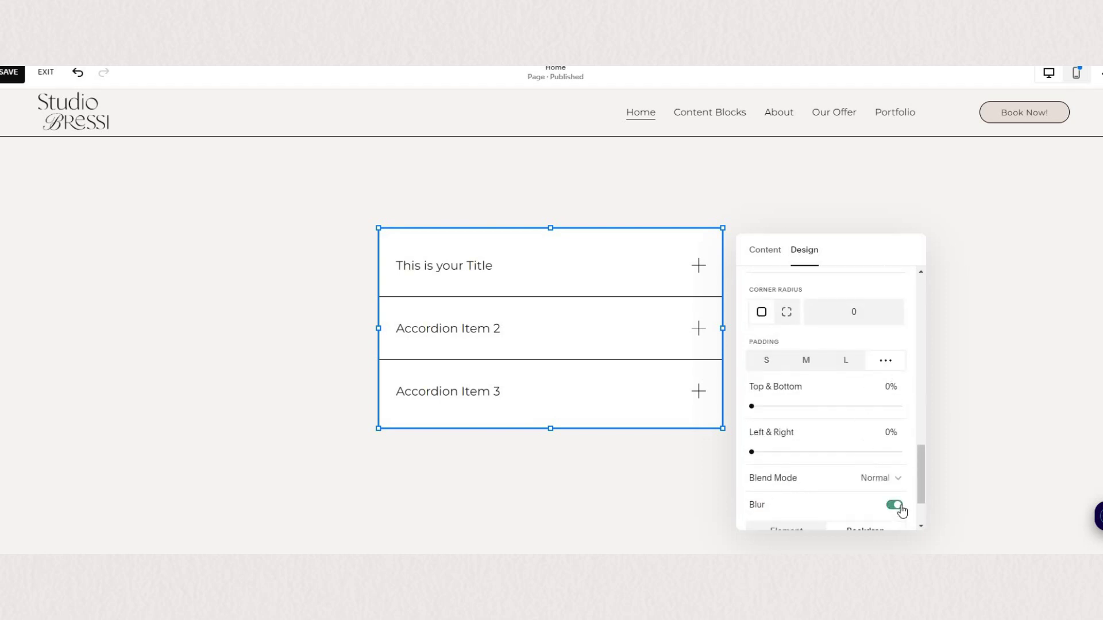
scroll(876, 446, "down", 1)
scroll(828, 453, "down", 1)
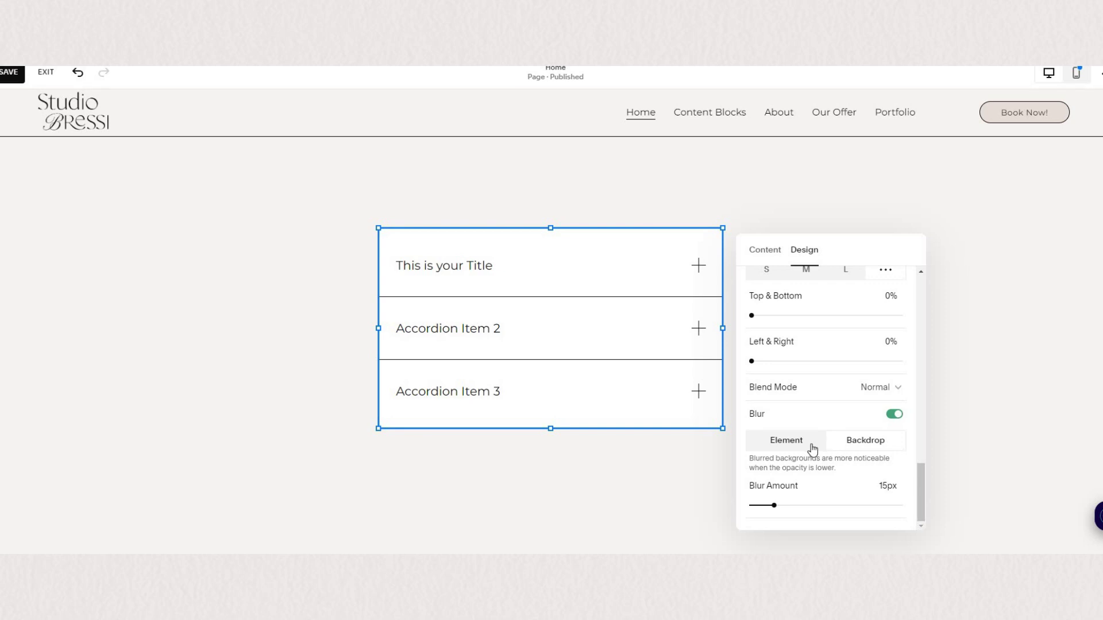
left_click_drag(774, 505, 760, 505)
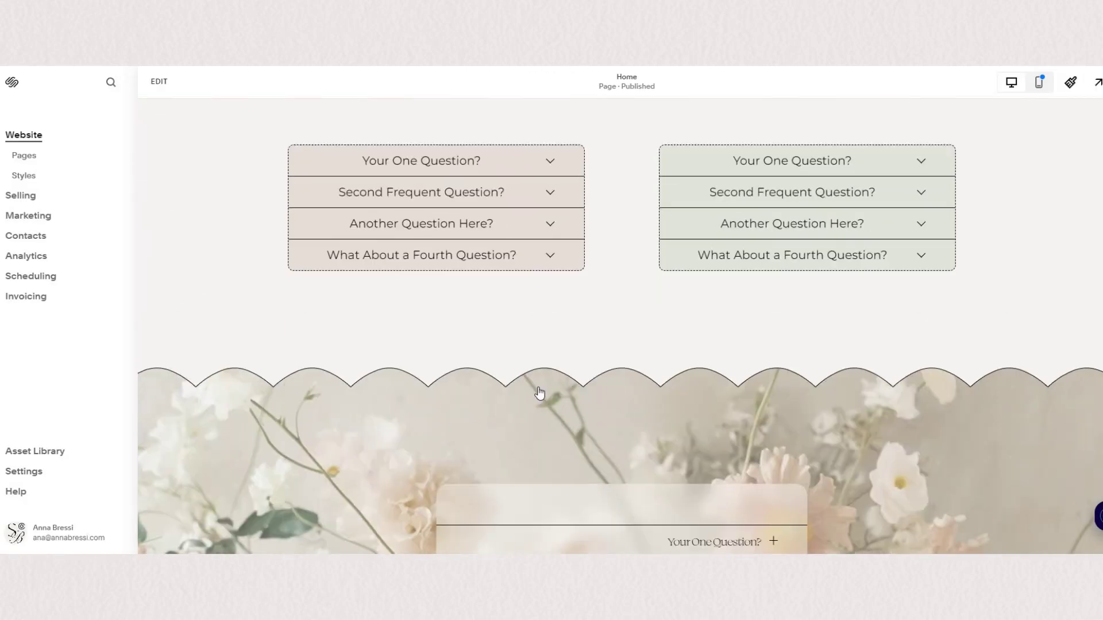
Preview the blurred accordion over the floral background by trying out the "Another Question Here?" item
scroll(537, 389, "down", 3)
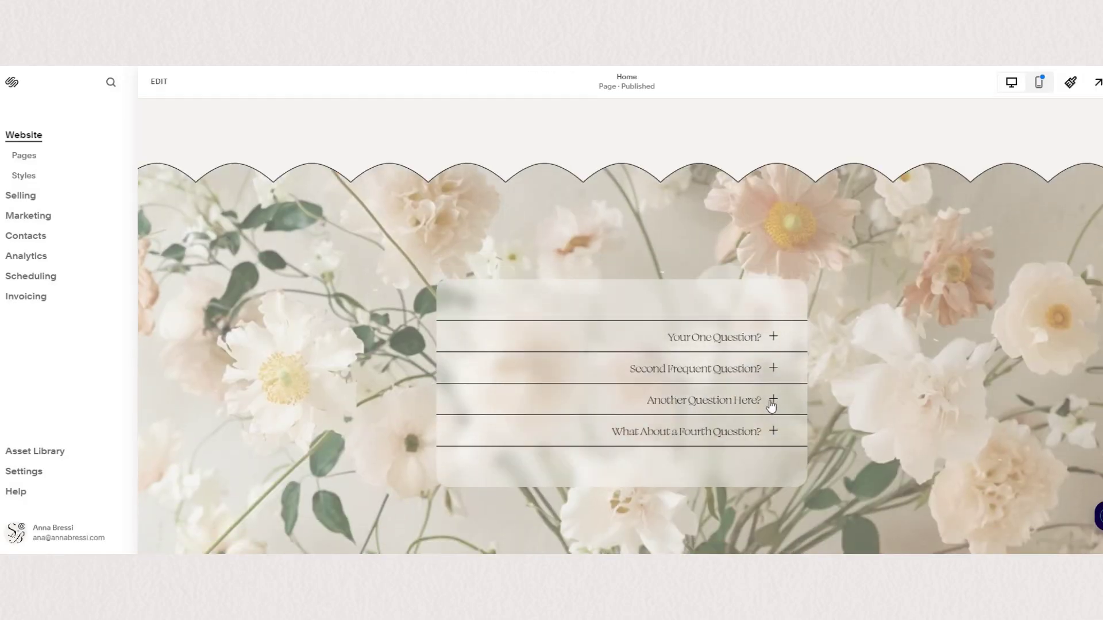
left_click(769, 401)
left_click(747, 400)
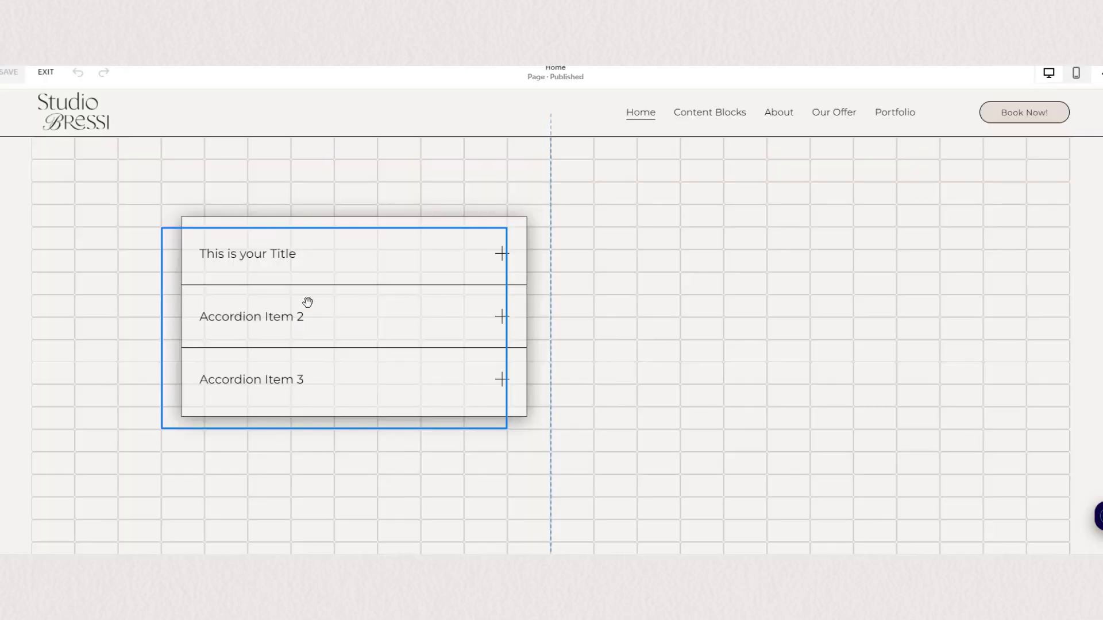
Move the accordion to the left half of the section, duplicate it, and place the copy beside it in the right half
left_click_drag(308, 301, 291, 300)
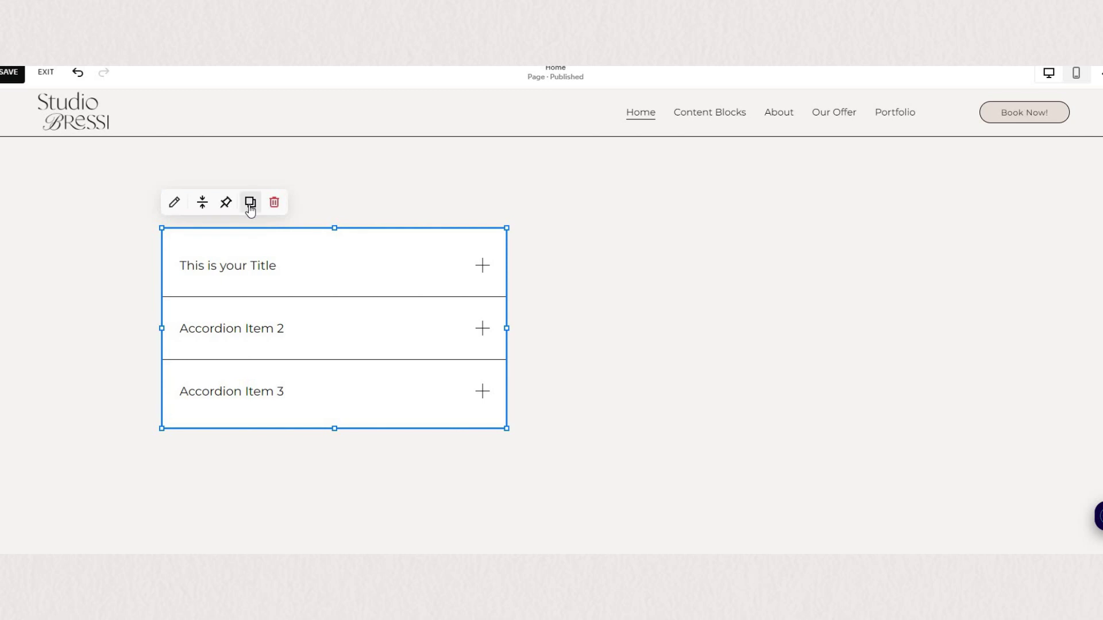
left_click(251, 203)
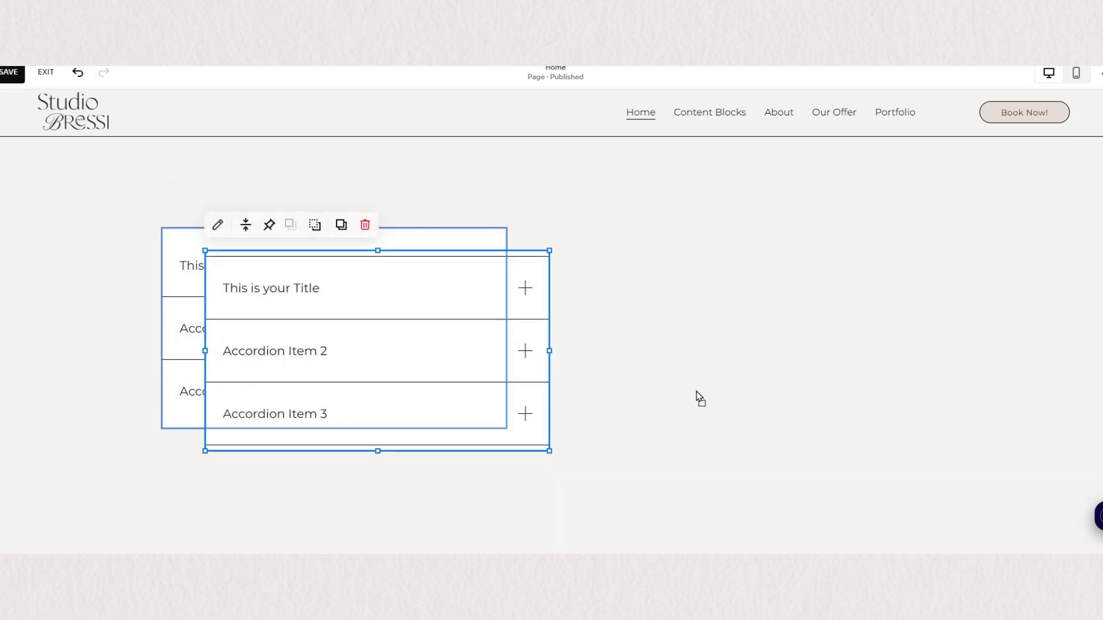
left_click_drag(696, 393, 762, 495)
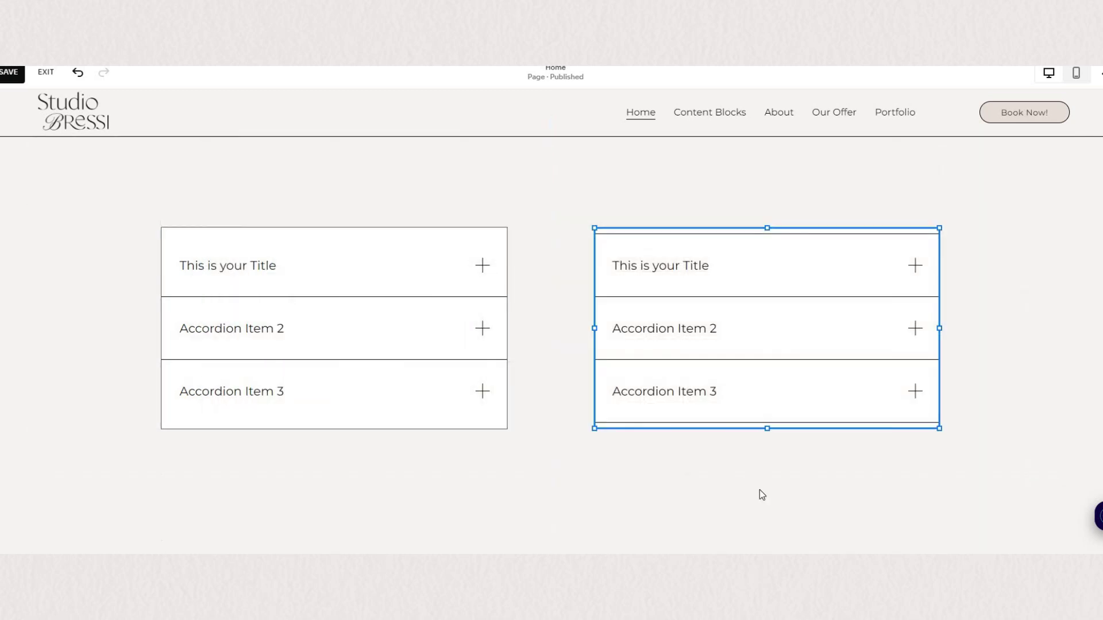
key("Escape")
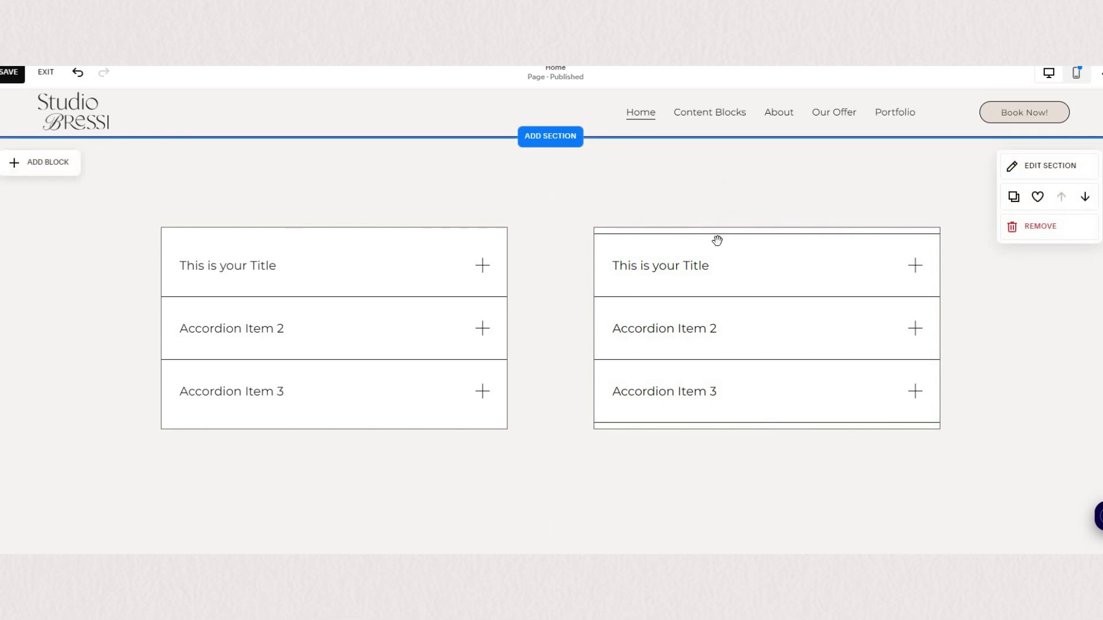
Turn off the first and last dividers of the duplicated accordion
left_click(606, 208)
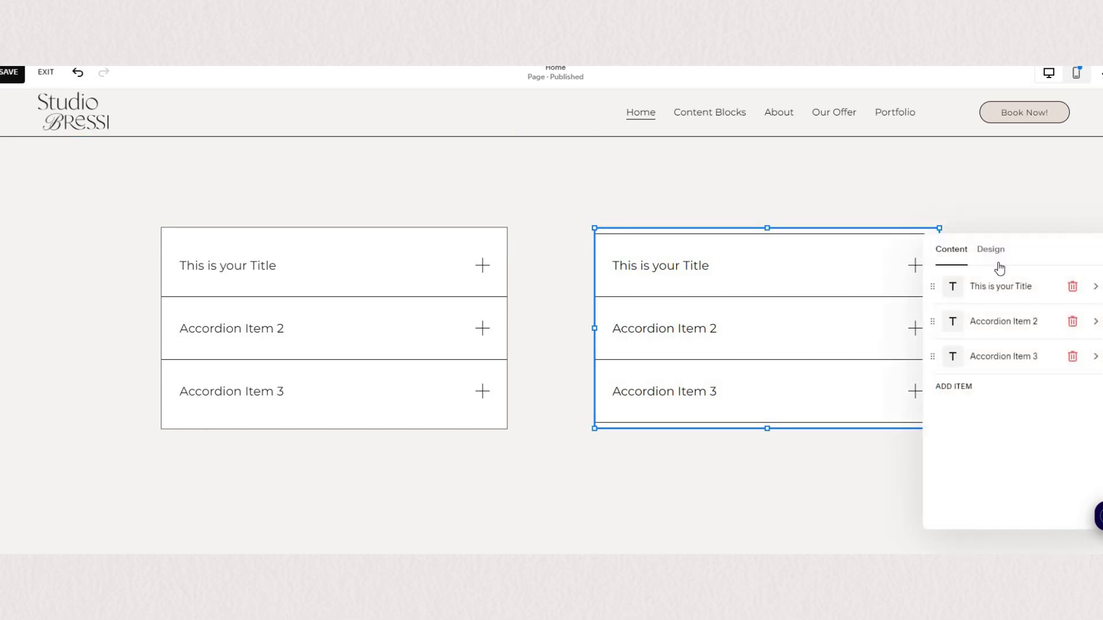
left_click(990, 249)
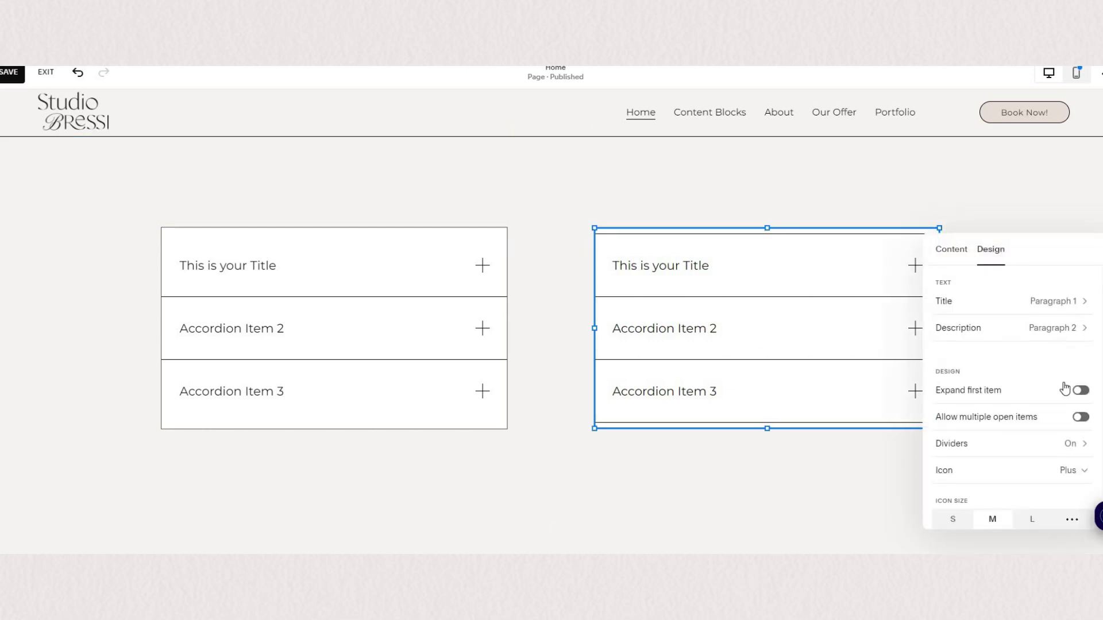
scroll(1072, 343, "down", 2)
left_click(1085, 336)
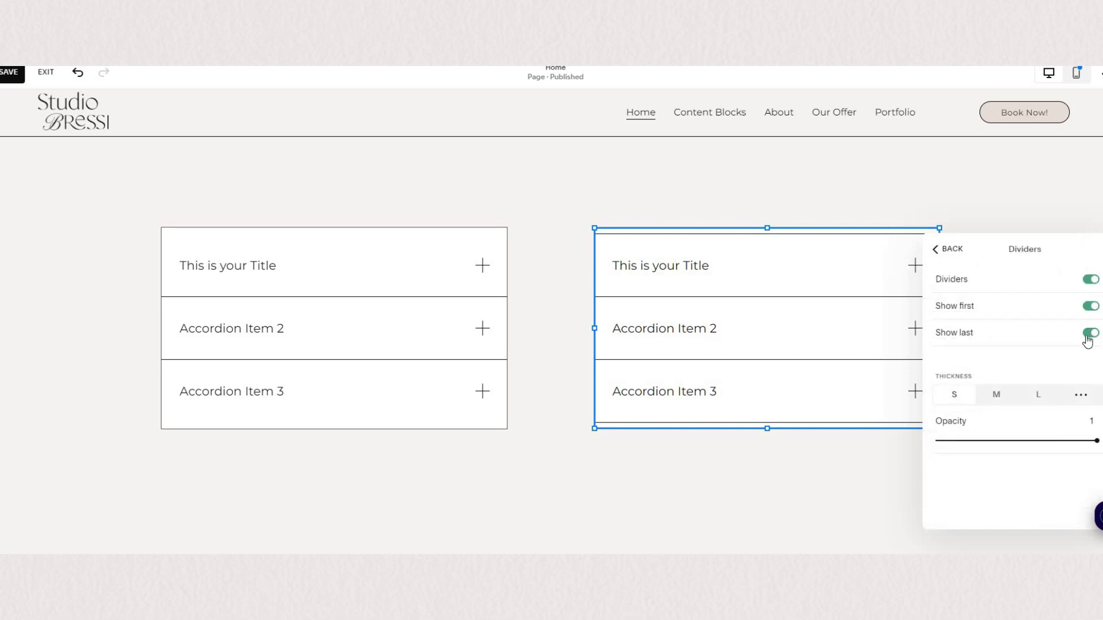
left_click(1090, 332)
left_click(1090, 305)
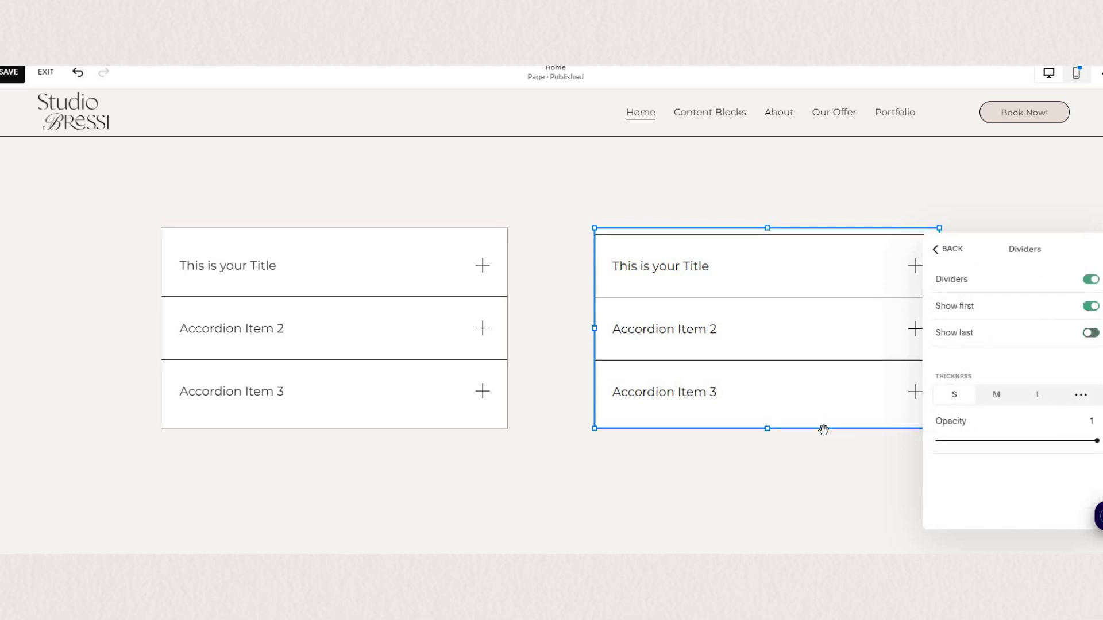
left_click(933, 248)
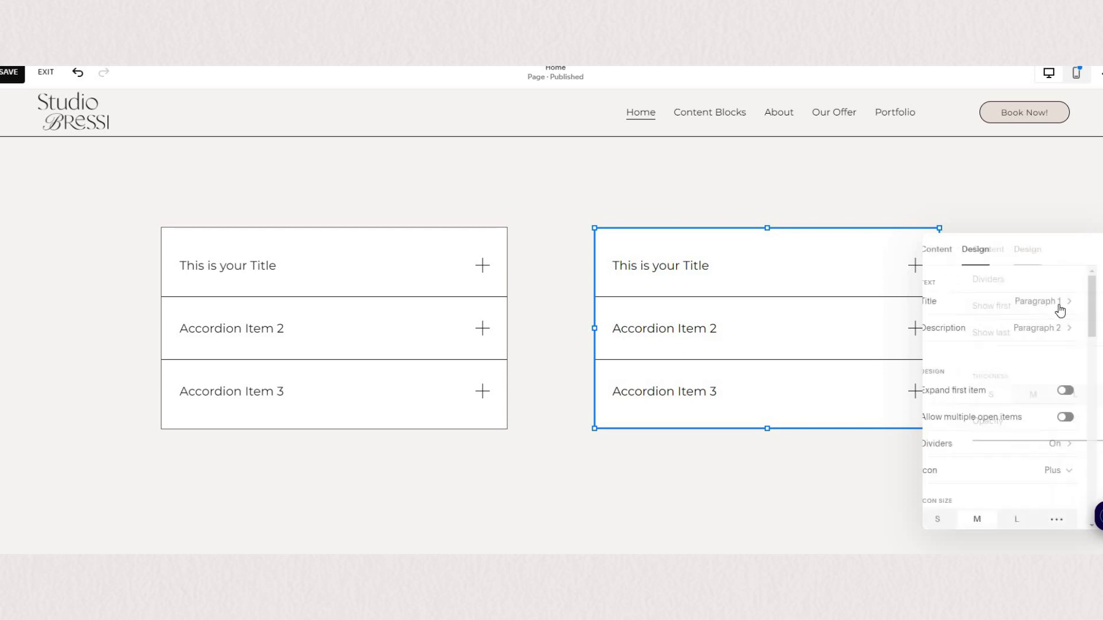
Review the duplicated accordion's title and description settings, then give it a beige palette background with reduced opacity
left_click(1052, 305)
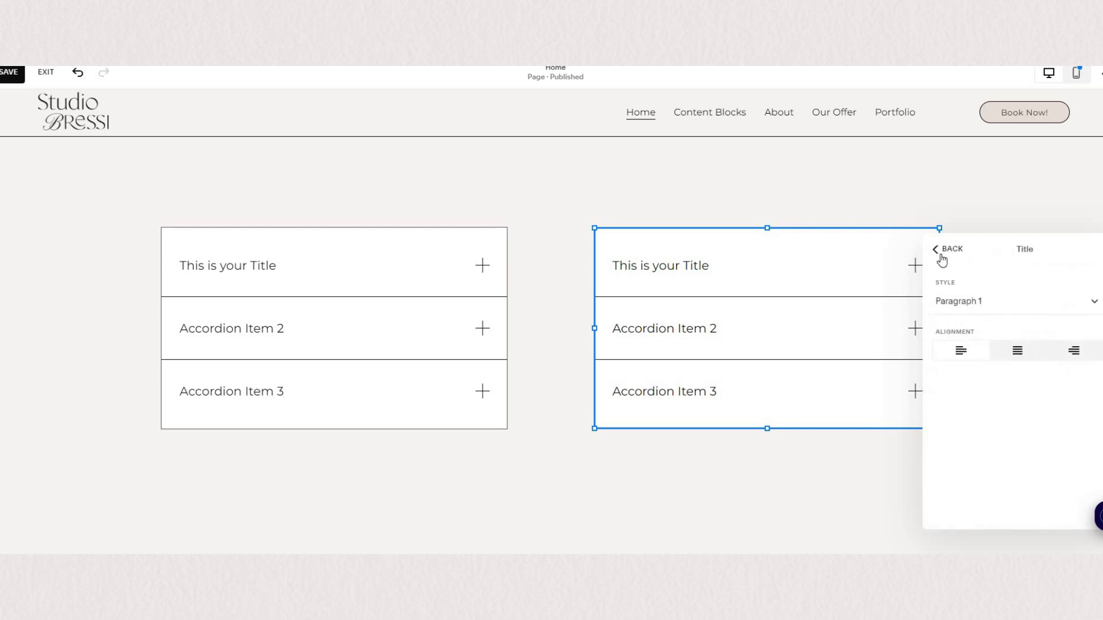
left_click(936, 250)
left_click(1046, 328)
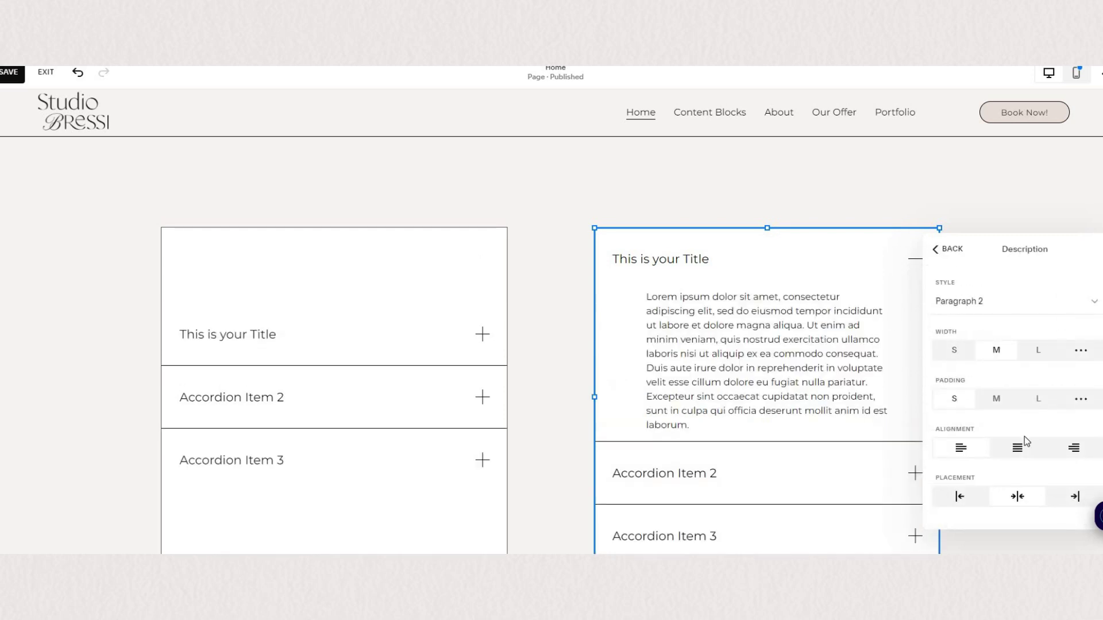
left_click(542, 302)
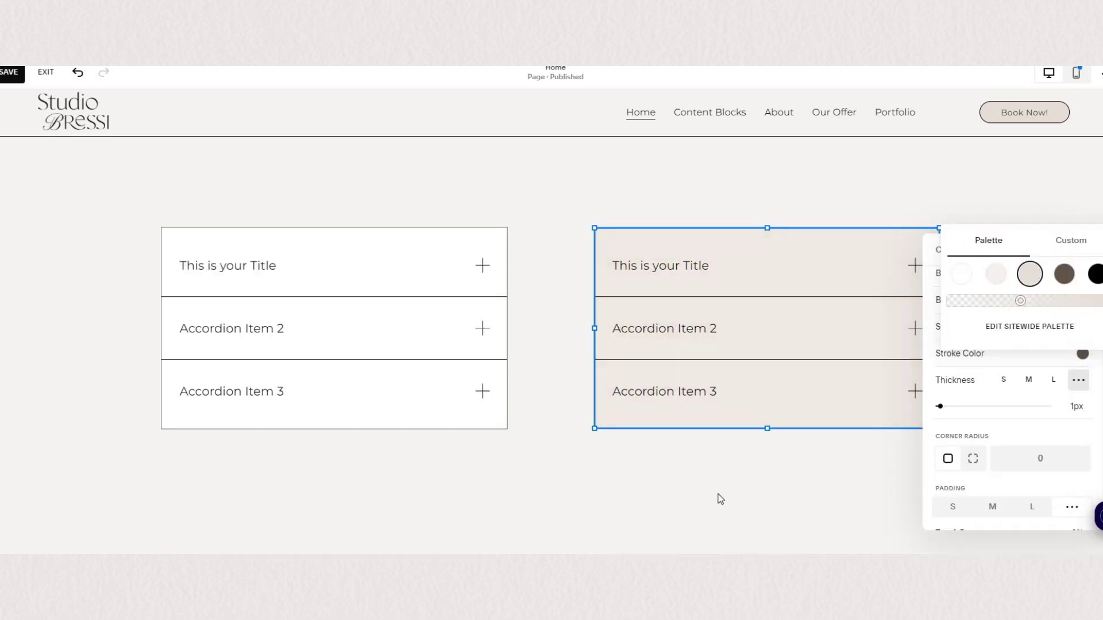
left_click(720, 499)
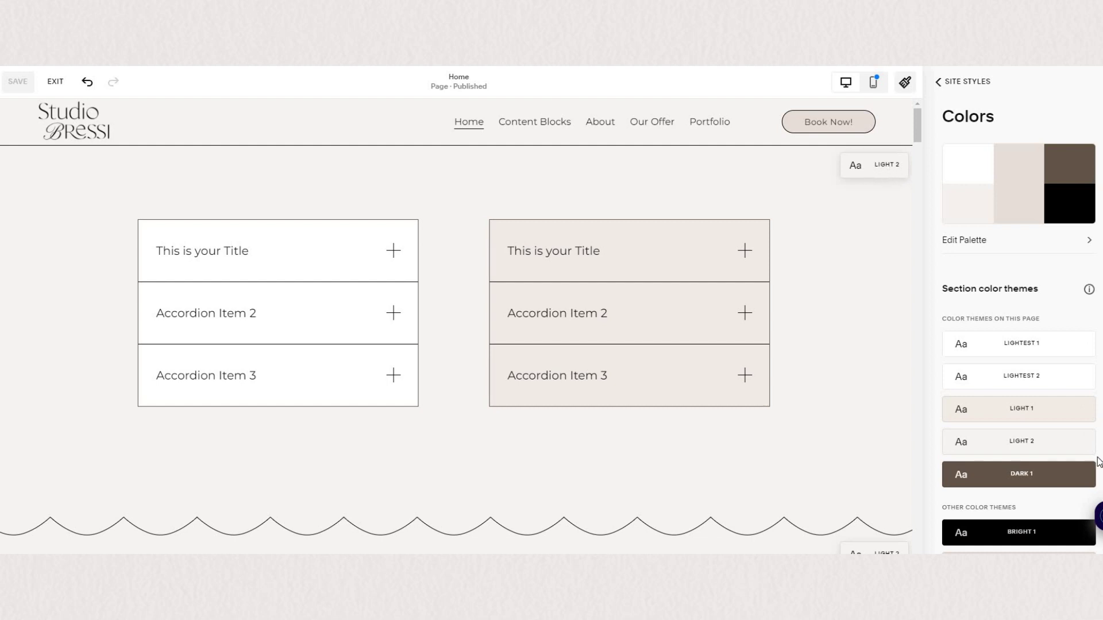
In the Light 2 color theme, set the Accordion Block Divider Color on Background to red, RGB 255, 26, 26
left_click(1082, 444)
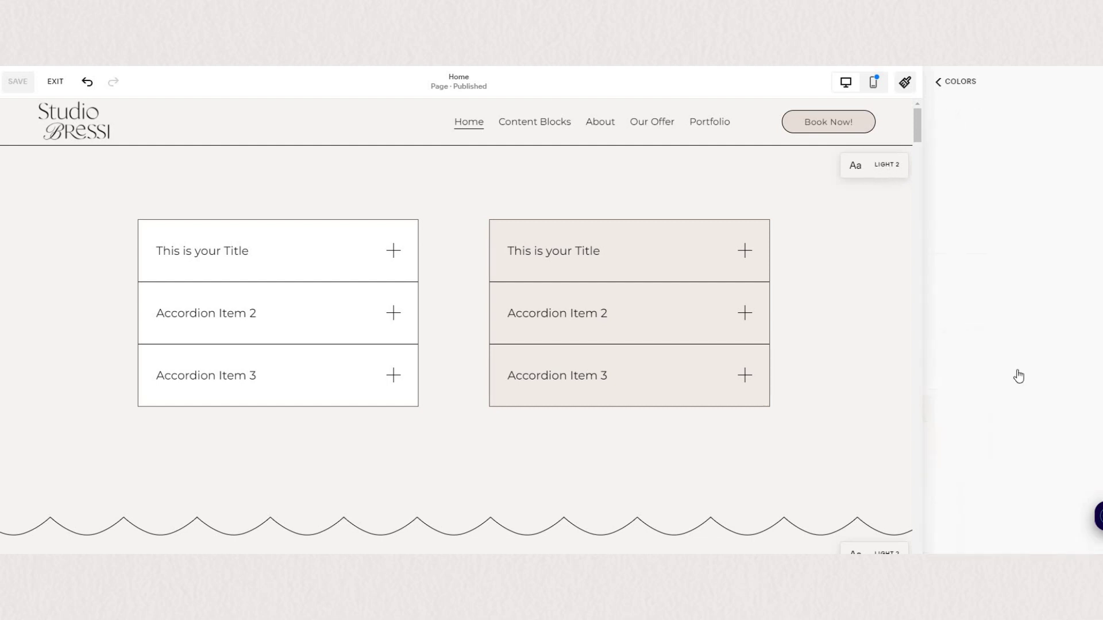
left_click(770, 399)
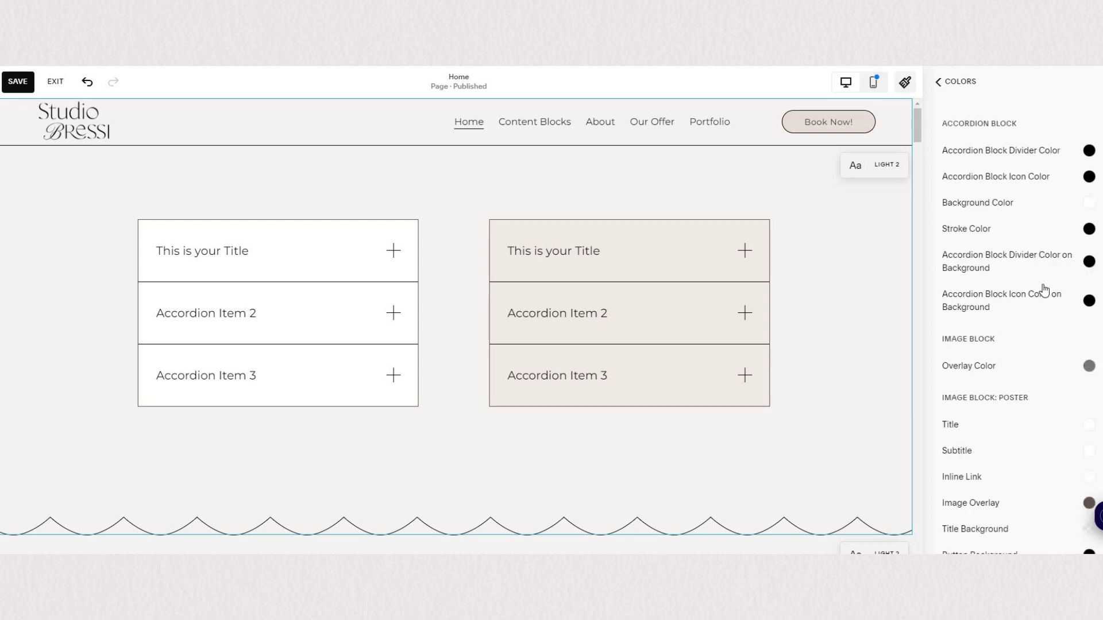
left_click(1052, 227)
left_click(947, 310)
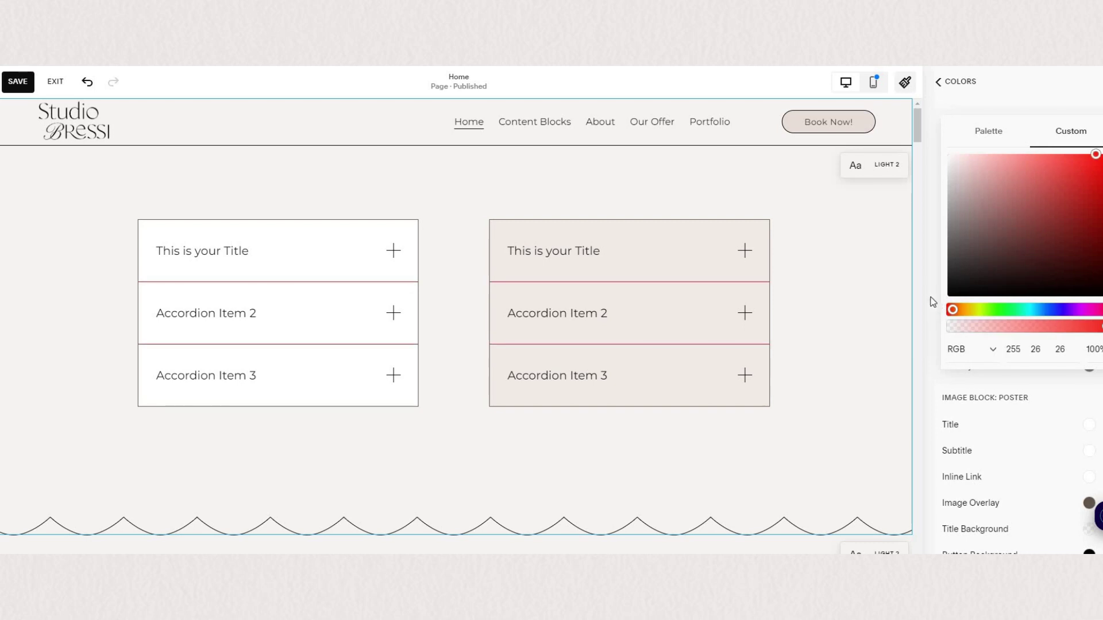
left_click(932, 301)
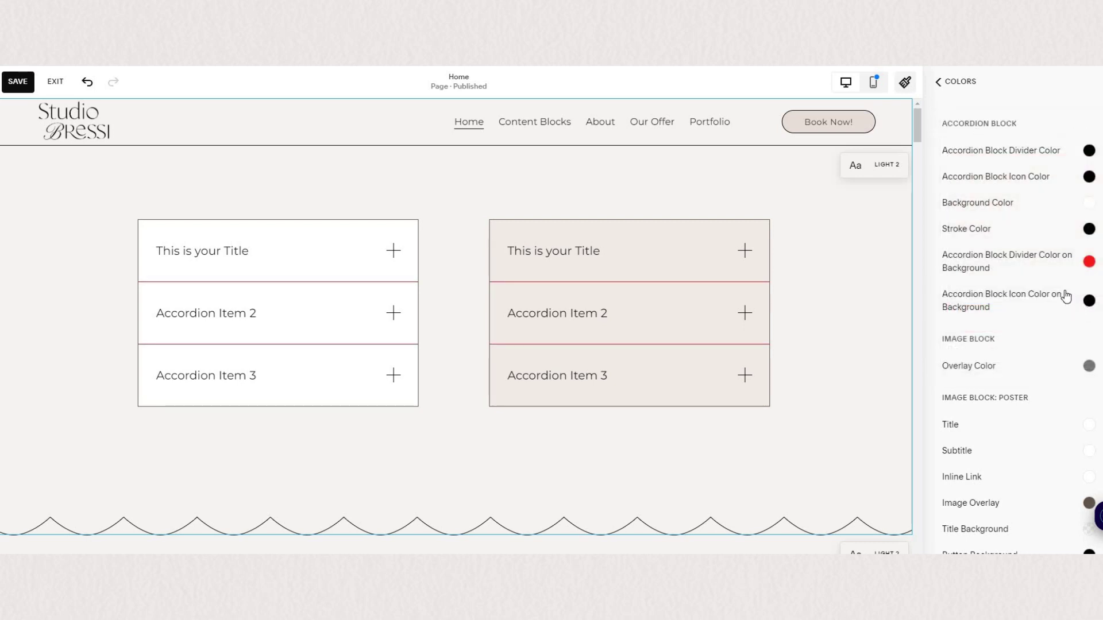
Set the Accordion Block Icon Color on Background to red and pick a custom accordion stroke color
left_click(1085, 281)
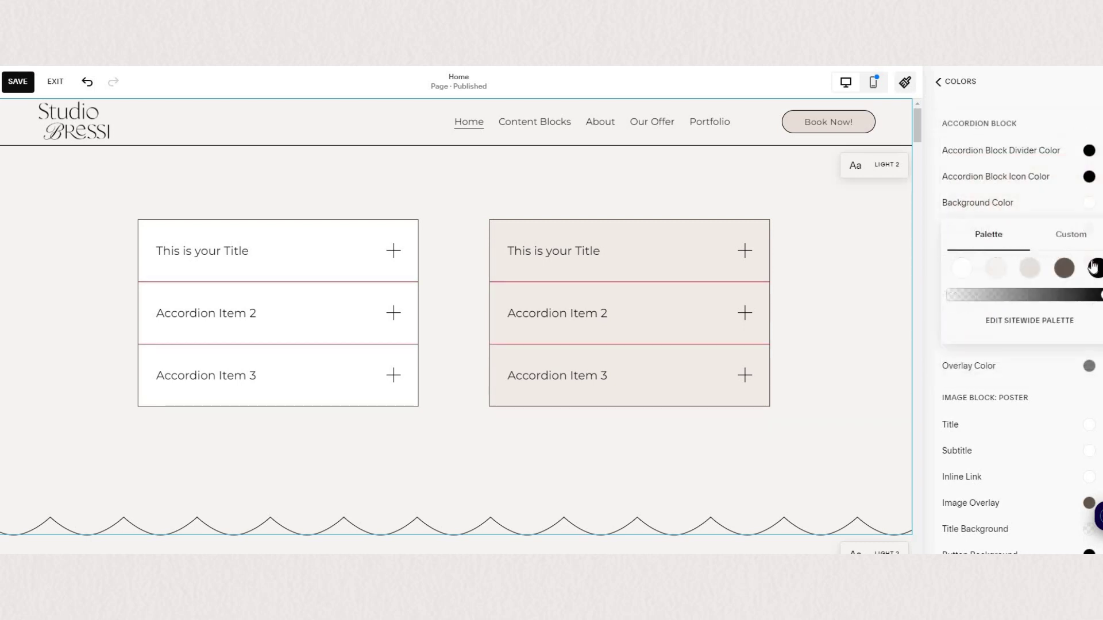
left_click(1084, 234)
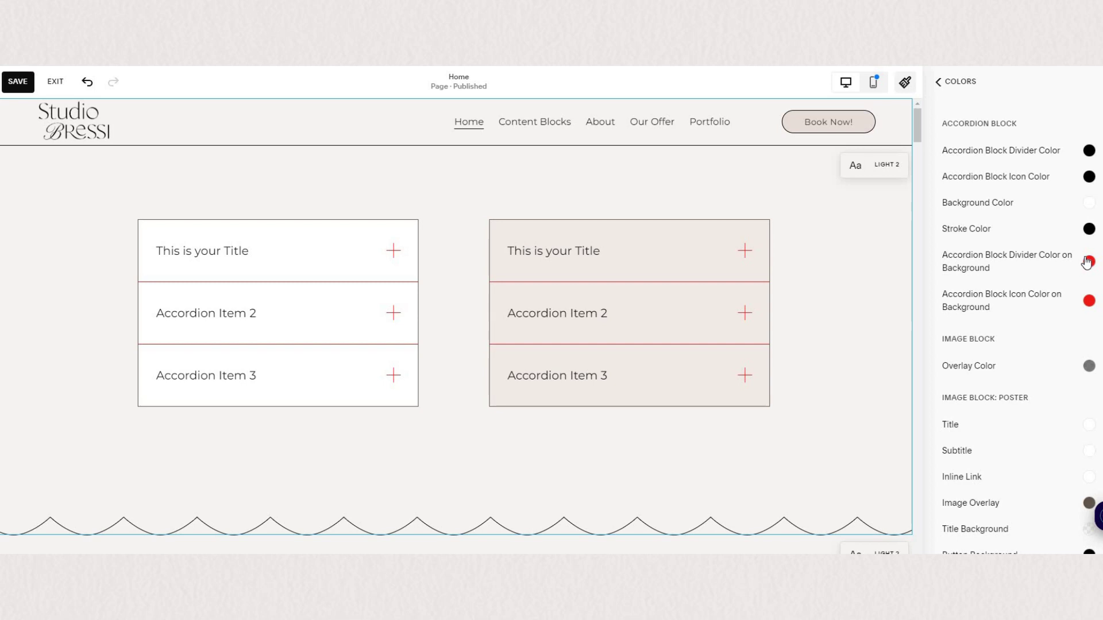
left_click(1088, 230)
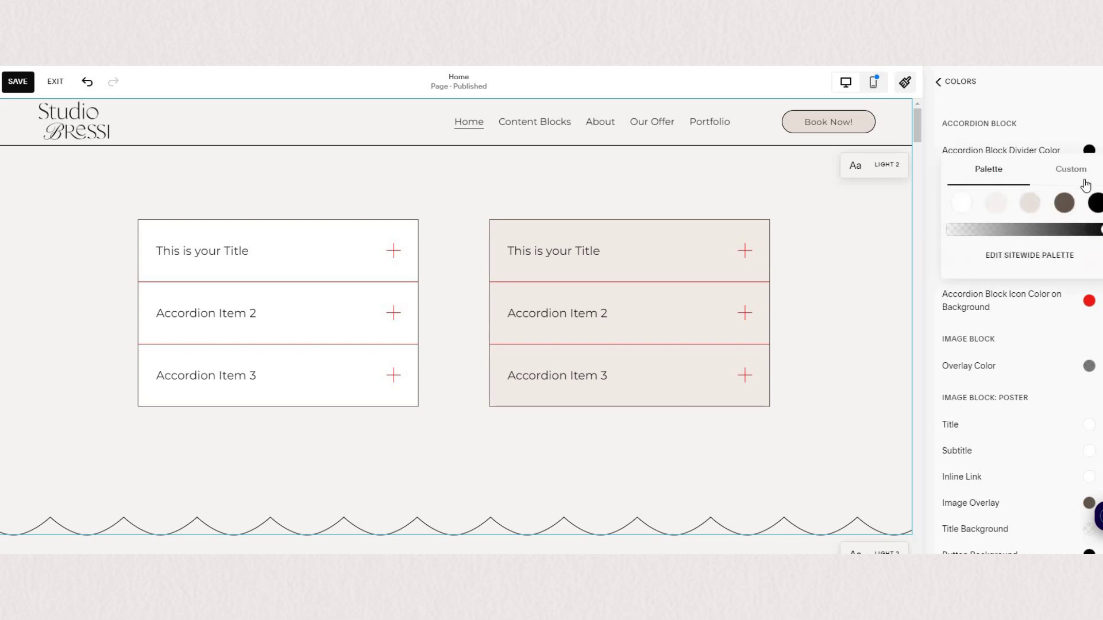
left_click(1082, 178)
left_click(1098, 129)
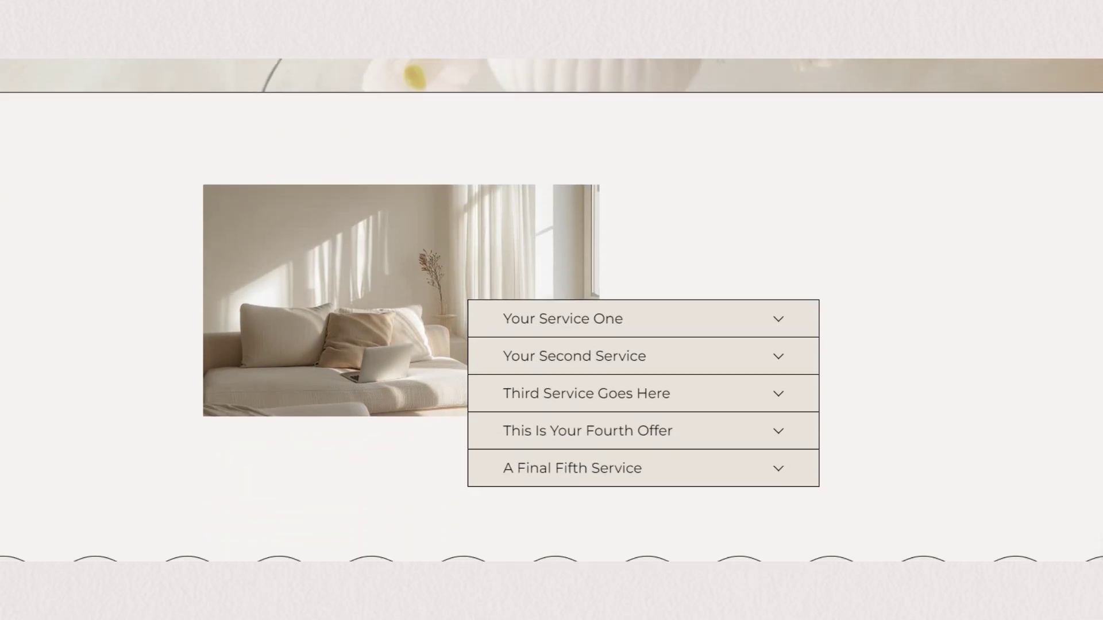
scroll(552, 311, "down", 5)
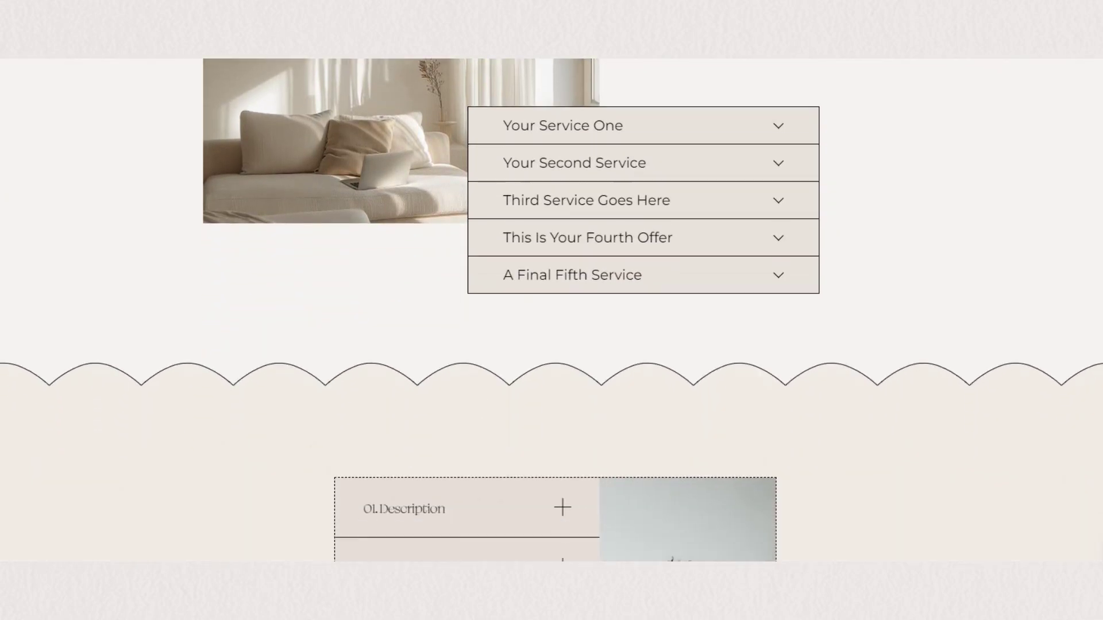